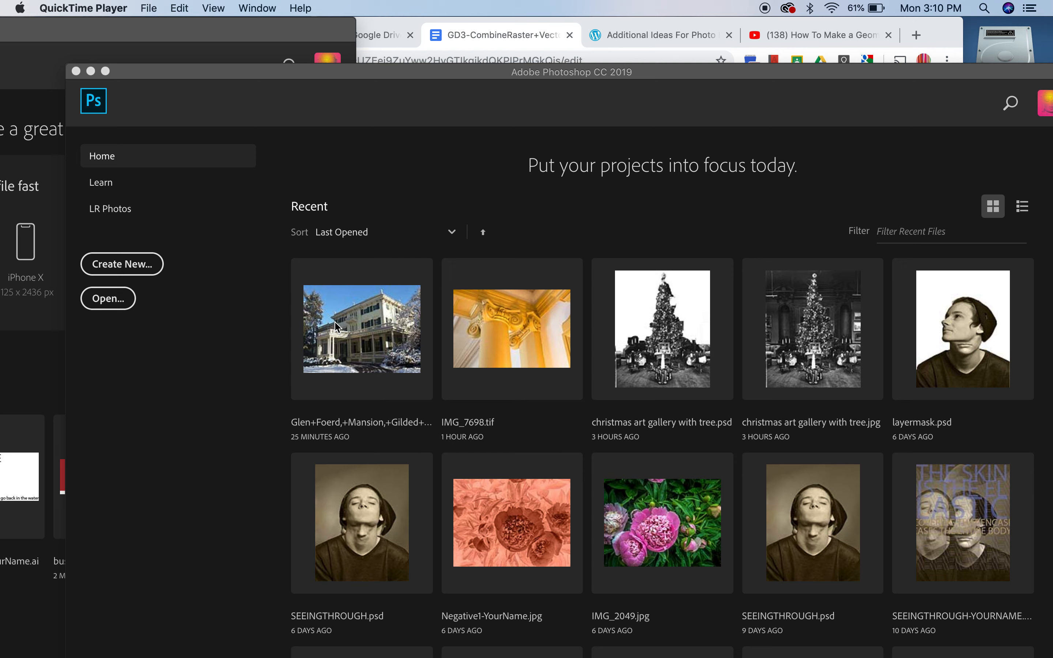
- Open the recent Glen Foerd mansion photo and reposition the window and floating Layers panel so both are fully accessible
click(337, 327)
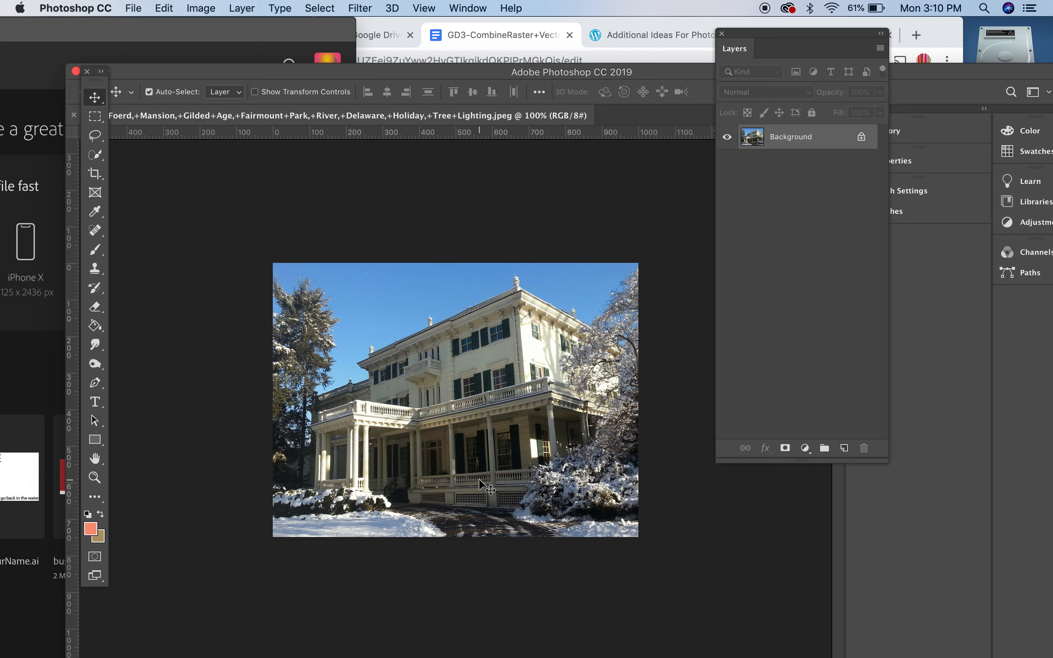
drag(440, 77, 398, 39)
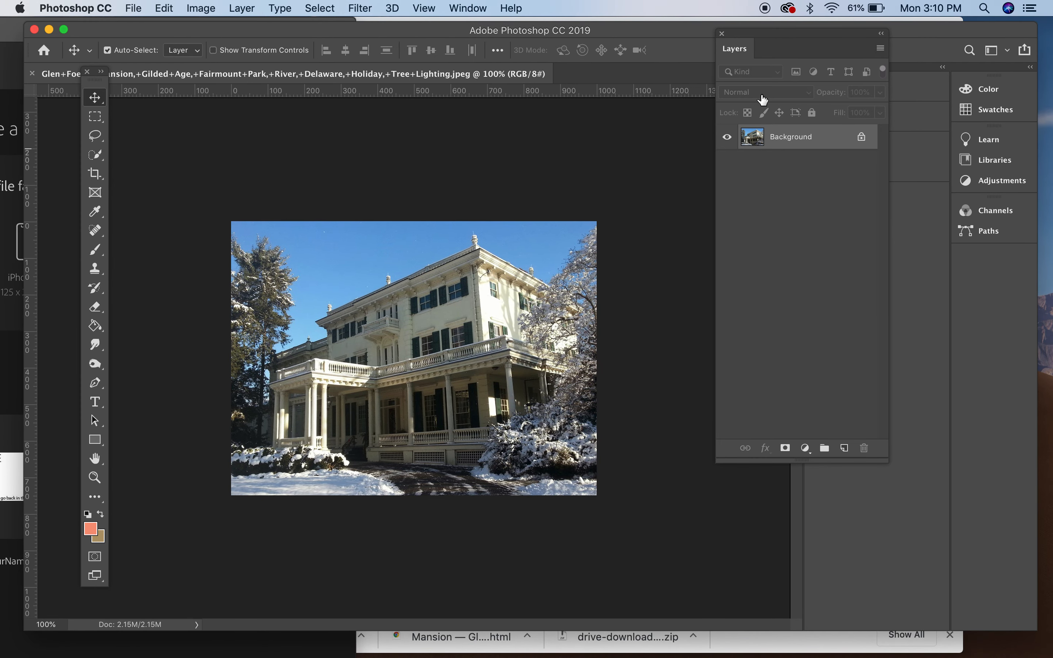
mouse_move(791, 37)
mouse_down()
mouse_move(751, 98)
mouse_move(824, 244)
mouse_move(801, 207)
mouse_move(816, 205)
mouse_move(766, 208)
mouse_up()
click(773, 211)
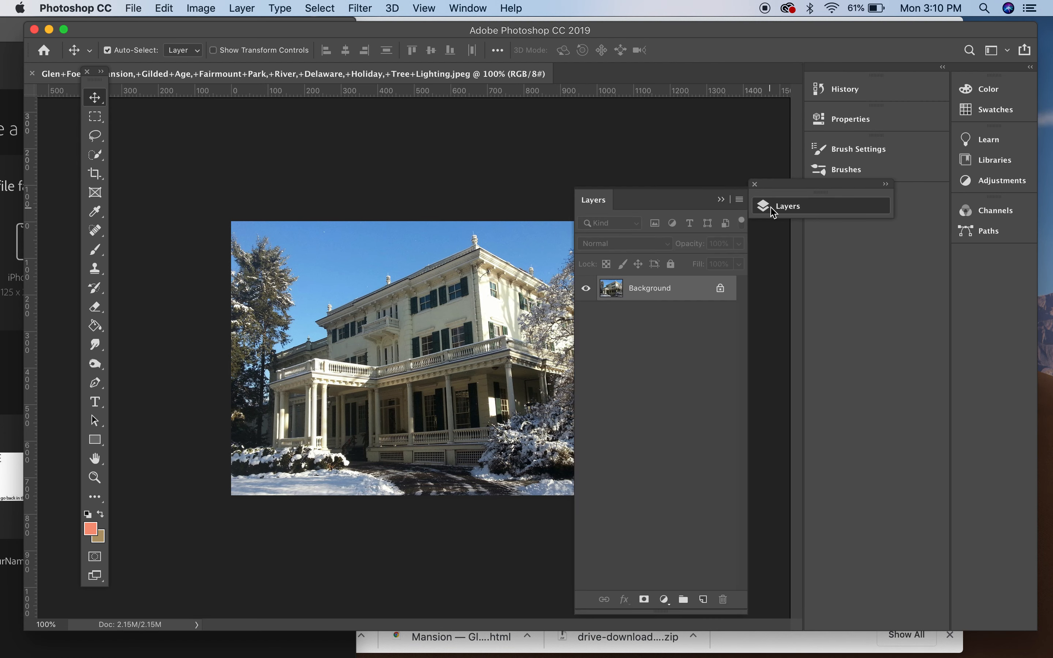
drag(674, 210, 772, 211)
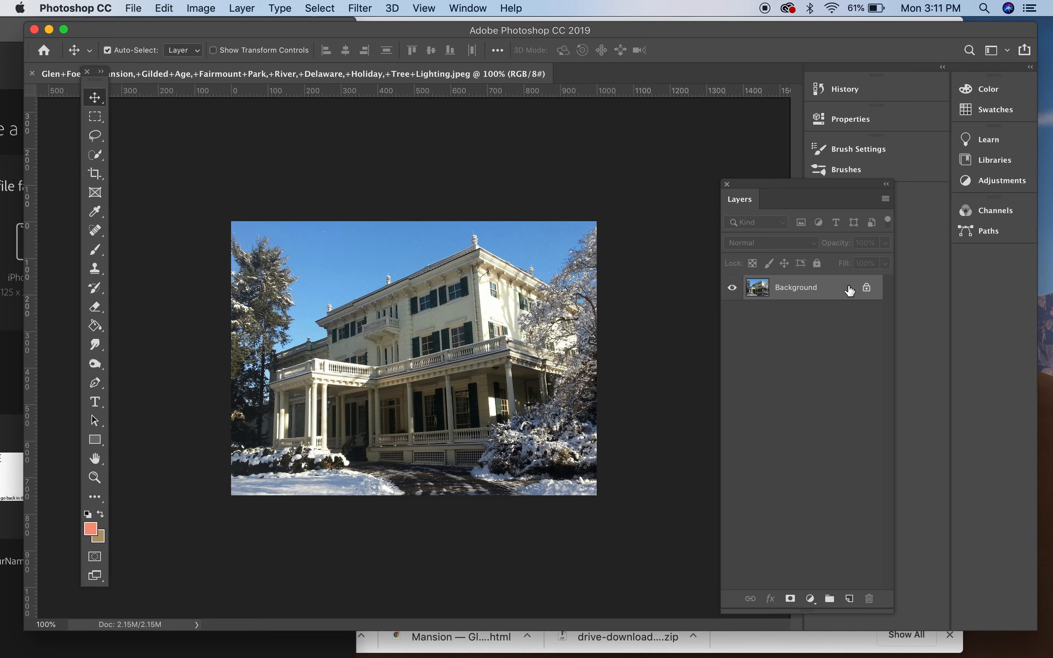
- Duplicate the Background layer and hide the original
drag(826, 292, 848, 599)
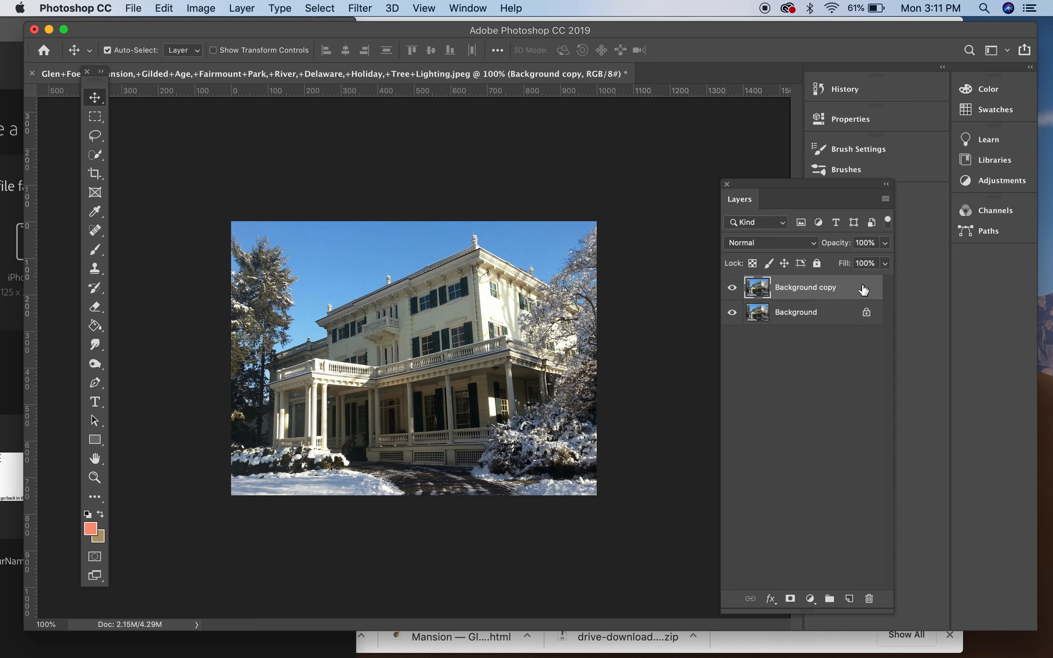
click(732, 312)
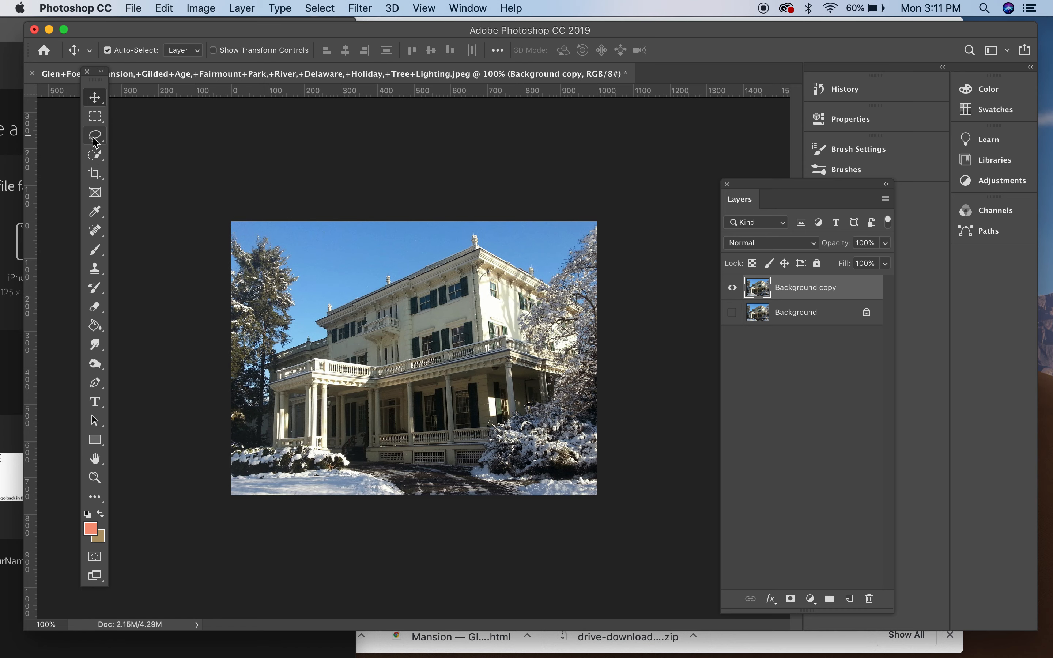
- Select the mansion, from its roof down to the porch and front shrubs, with the Quick Selection Tool on the Background copy layer
click(99, 158)
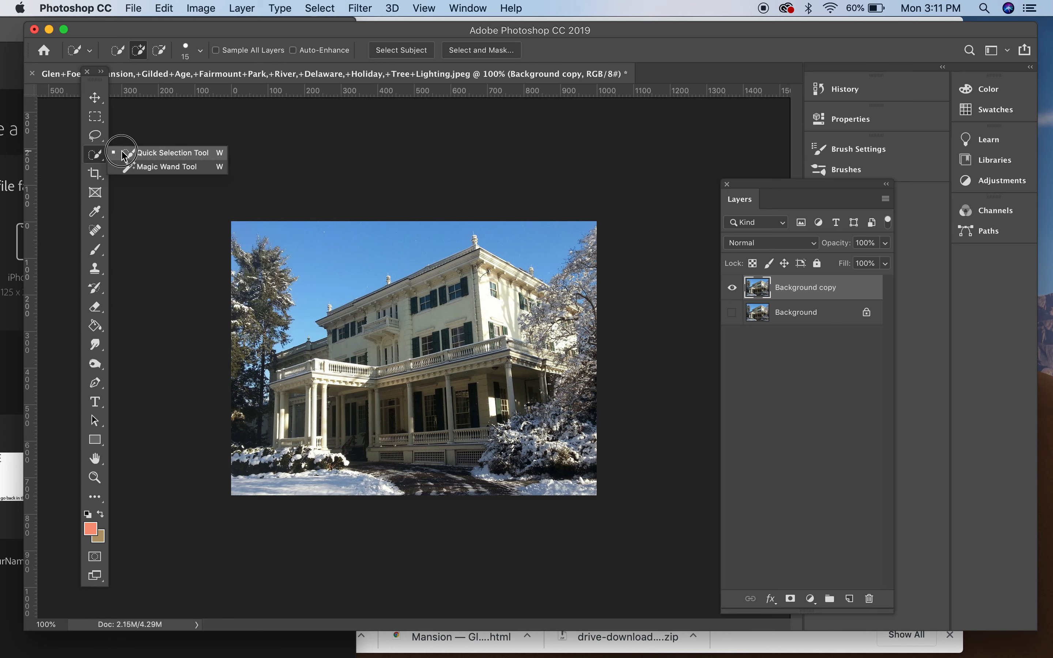
click(126, 152)
click(99, 157)
click(149, 157)
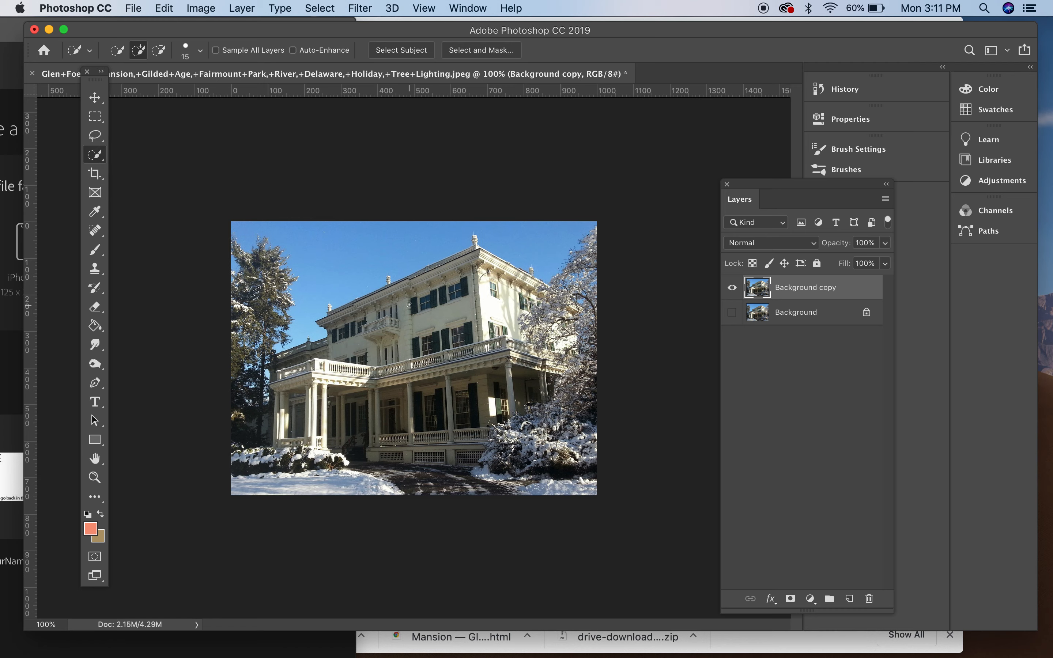
key(super+equal)
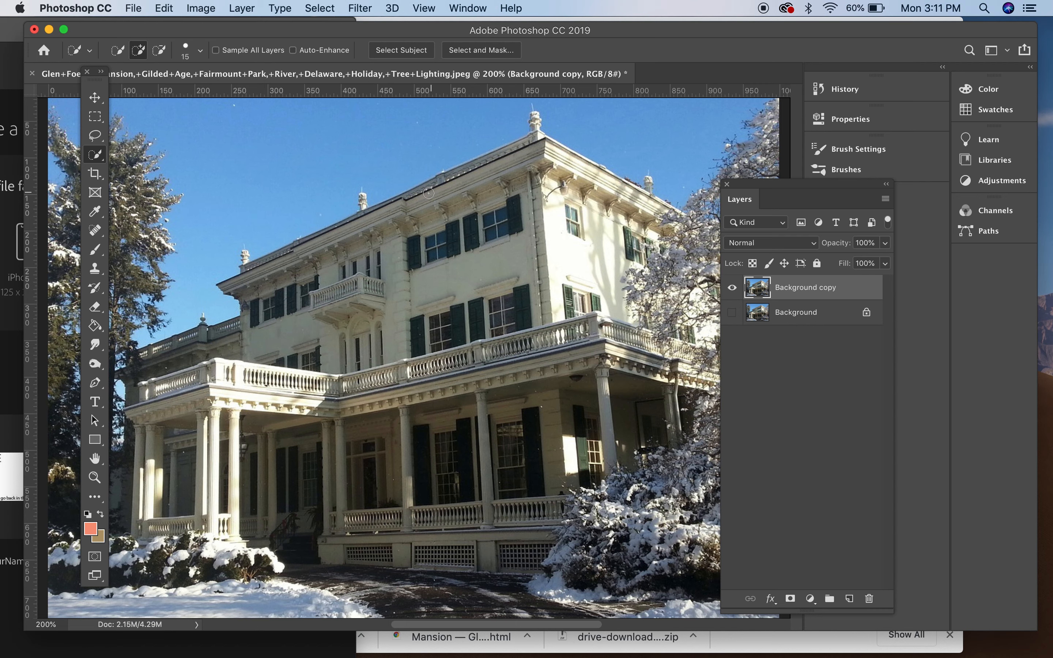
mouse_move(415, 196)
mouse_down()
mouse_move(477, 182)
mouse_move(519, 151)
mouse_move(566, 161)
mouse_move(631, 223)
mouse_move(675, 236)
mouse_move(689, 328)
mouse_move(649, 395)
mouse_move(667, 399)
mouse_move(705, 347)
mouse_move(688, 325)
mouse_move(579, 349)
mouse_move(587, 286)
mouse_move(564, 237)
mouse_move(510, 230)
mouse_move(440, 291)
mouse_move(519, 312)
mouse_move(488, 314)
mouse_move(440, 287)
mouse_move(414, 235)
mouse_move(369, 240)
mouse_move(358, 253)
mouse_move(400, 219)
mouse_move(386, 207)
mouse_move(311, 256)
mouse_move(265, 271)
mouse_move(258, 346)
mouse_move(270, 385)
mouse_move(460, 358)
mouse_move(417, 331)
mouse_move(473, 391)
mouse_move(566, 382)
mouse_move(580, 443)
mouse_move(529, 557)
mouse_move(498, 566)
mouse_move(361, 539)
mouse_move(338, 523)
mouse_move(411, 482)
mouse_move(354, 431)
mouse_move(243, 435)
mouse_move(218, 465)
mouse_move(217, 549)
mouse_move(220, 359)
mouse_move(182, 379)
mouse_move(148, 352)
mouse_move(156, 397)
mouse_move(131, 478)
mouse_move(137, 531)
mouse_move(167, 567)
mouse_move(213, 558)
mouse_move(78, 569)
mouse_move(295, 574)
mouse_up()
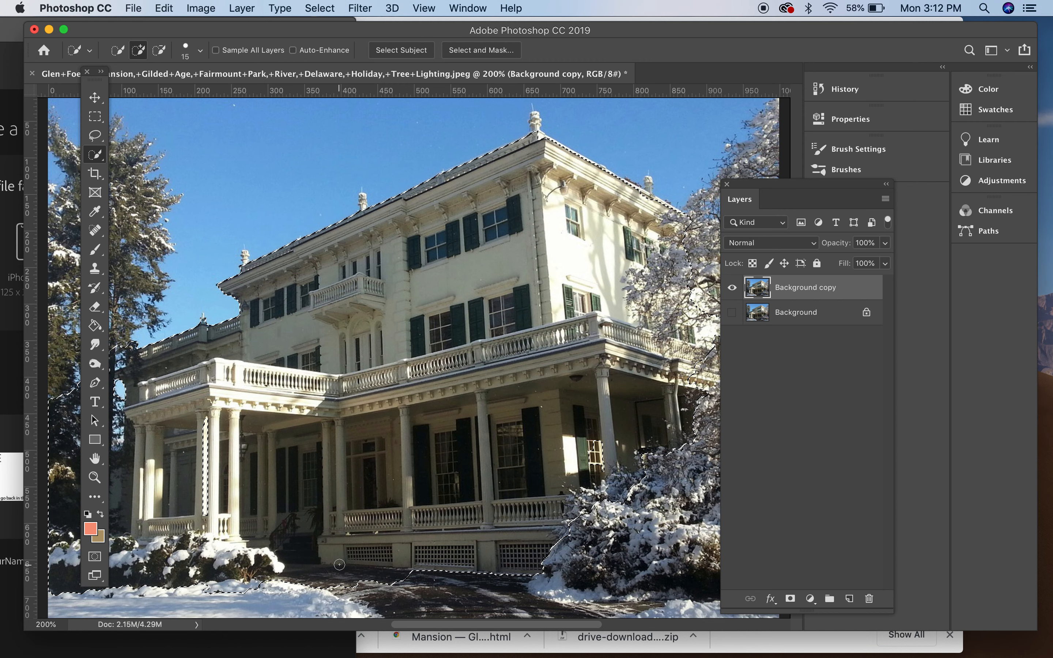
- Dock the Layers panel and mask the Background copy layer to the mansion selection, keeping only a single layer mask
drag(817, 179, 909, 169)
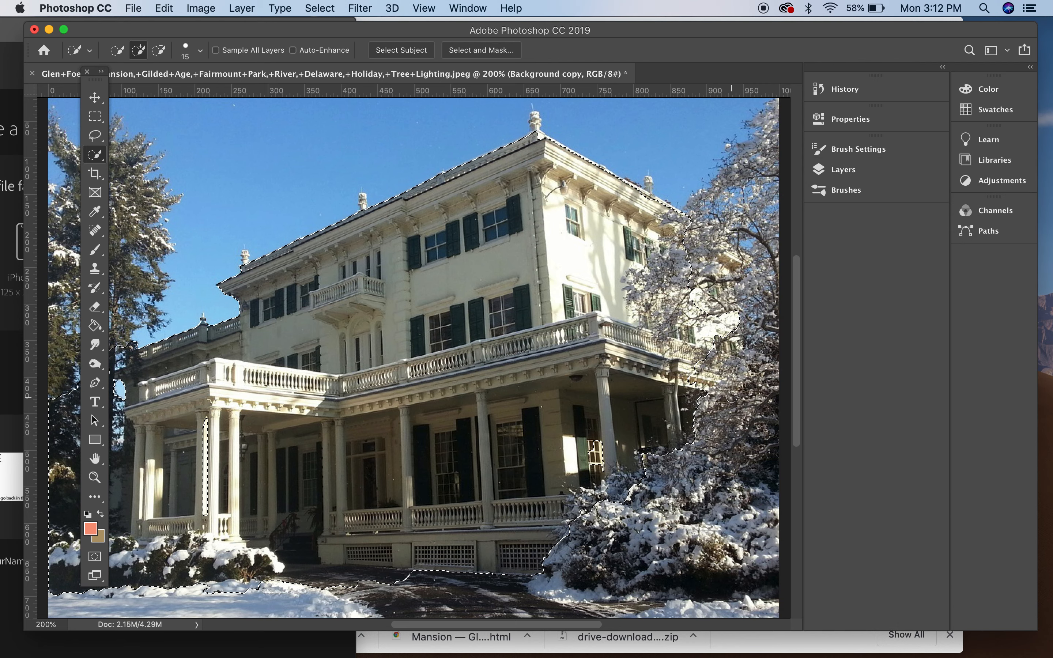
click(833, 180)
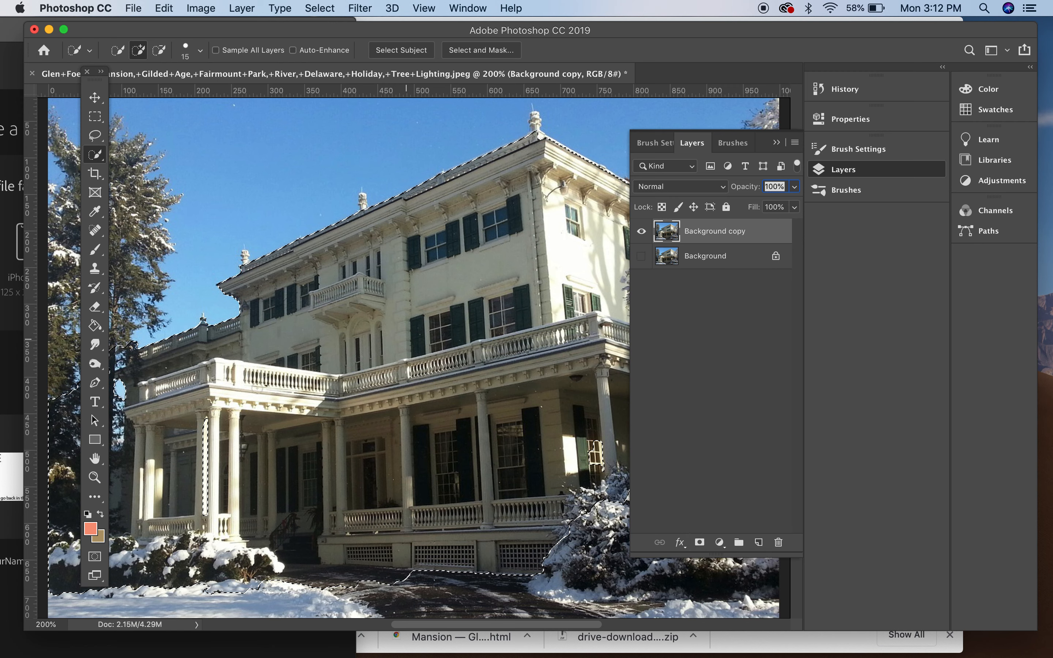
double_click(699, 543)
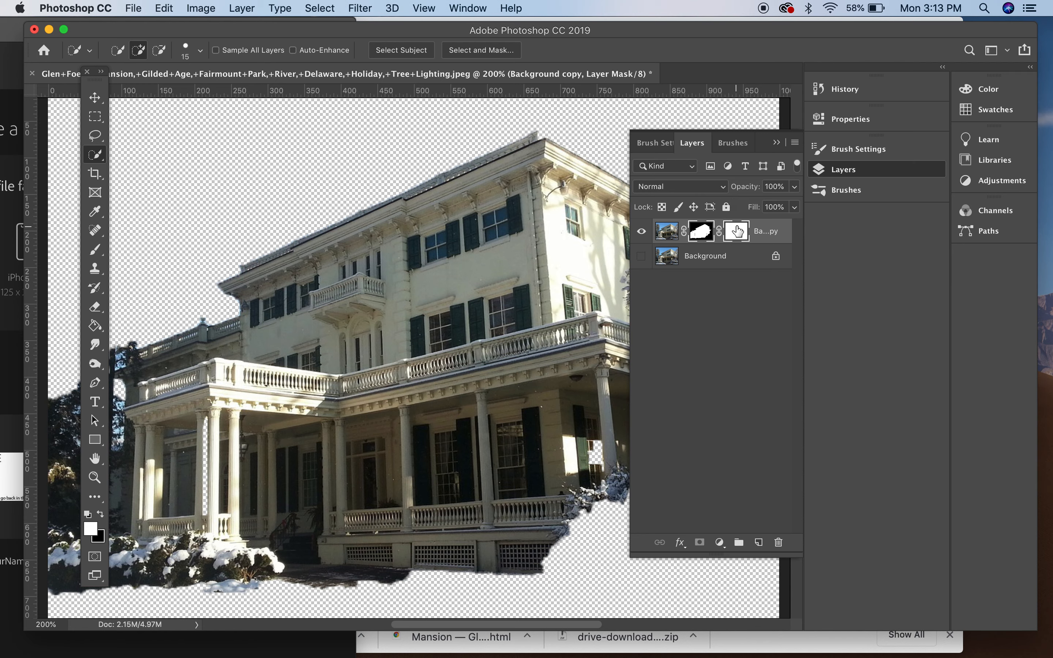
key(super+z)
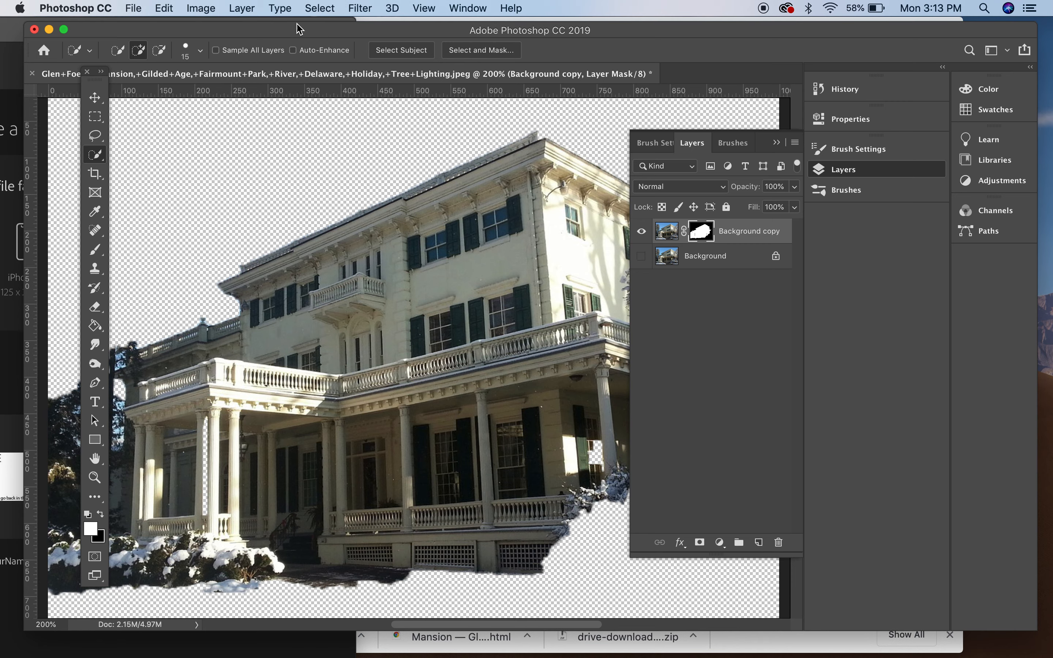
- Move the window aside, float the Layers panel beside the image, and collapse the Brushes panel
drag(299, 38, 411, 48)
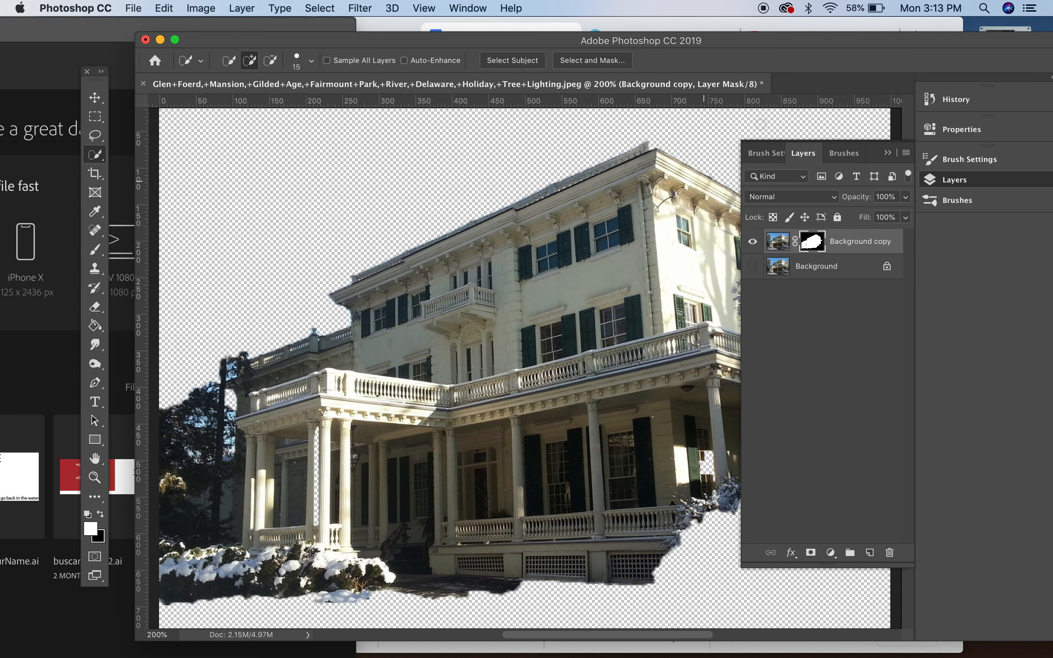
mouse_move(803, 156)
mouse_down()
mouse_move(814, 187)
mouse_move(887, 219)
mouse_up()
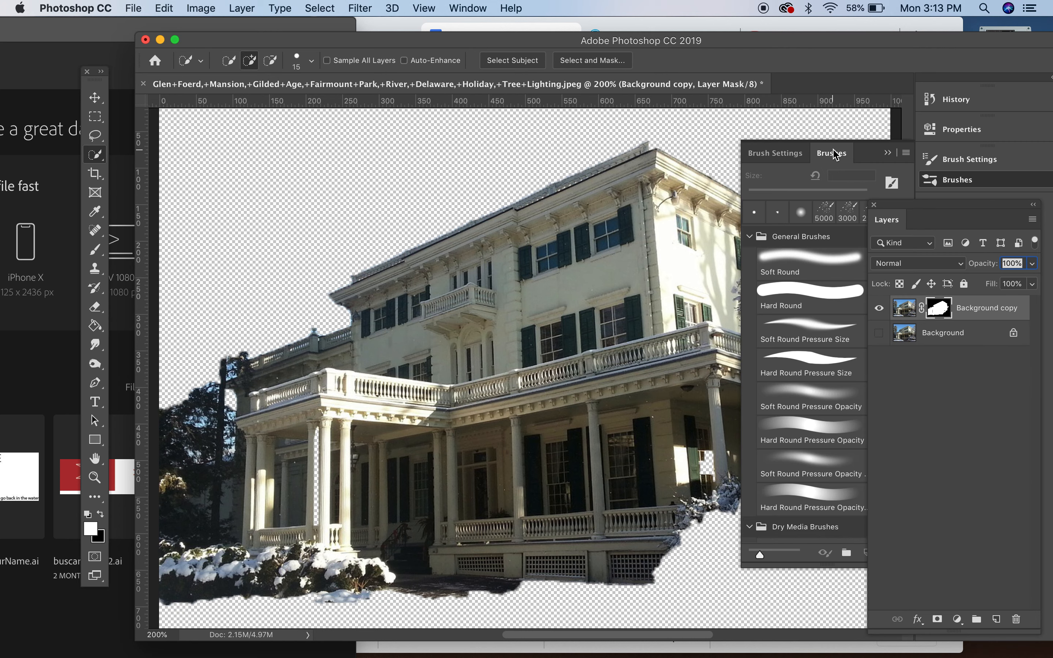
click(887, 156)
click(888, 154)
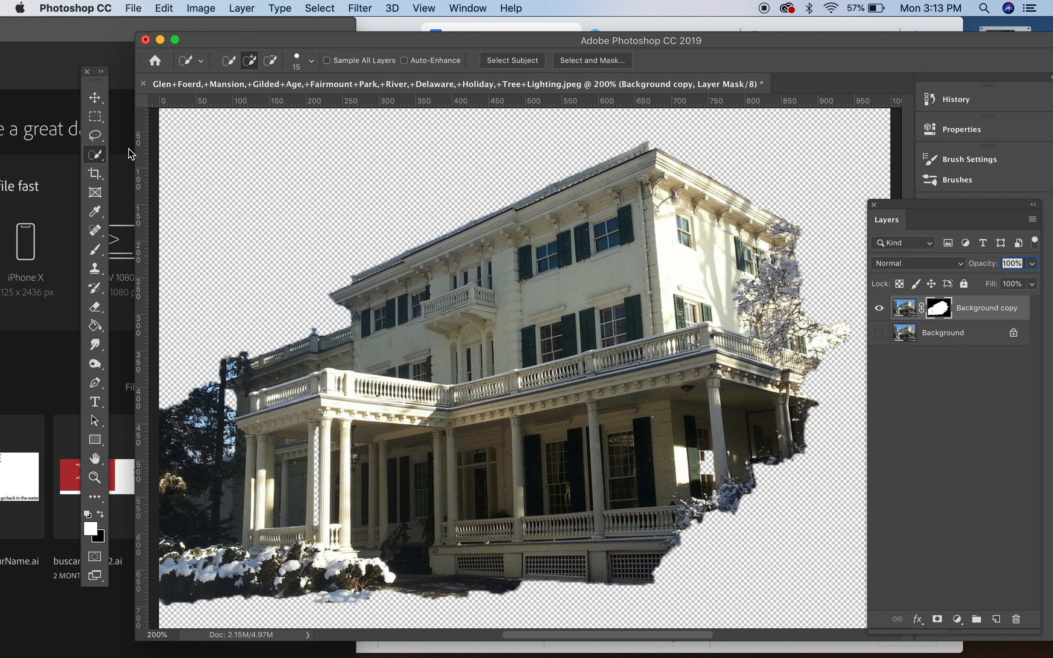
- Paint white on the layer mask with a 35 px Brush to reveal trees and sky beside the mansion's left wing
click(96, 256)
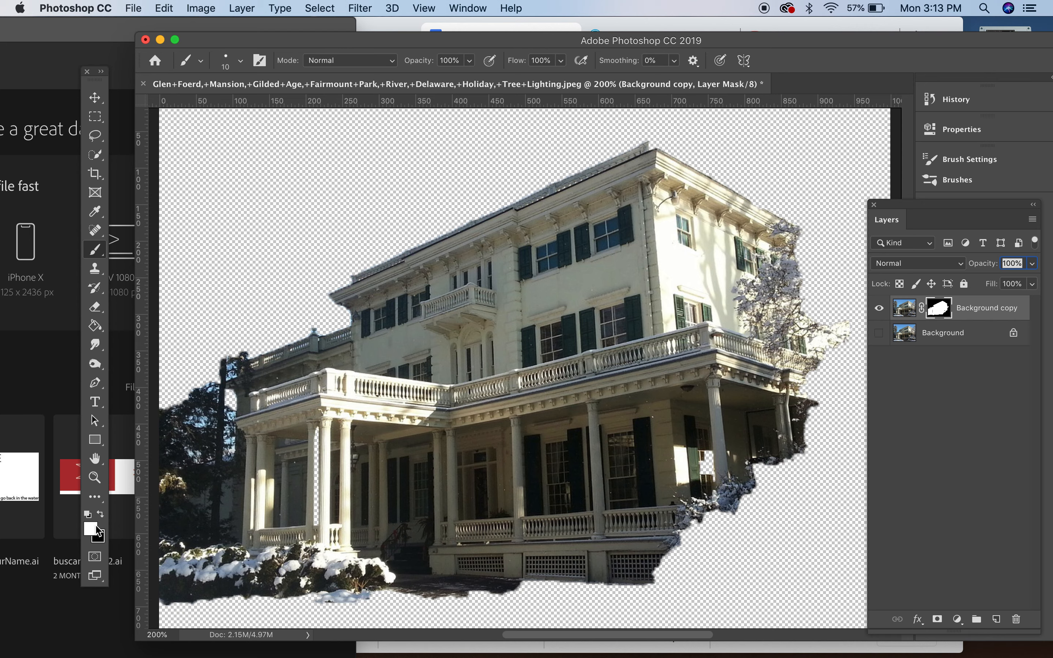
click(103, 516)
click(102, 516)
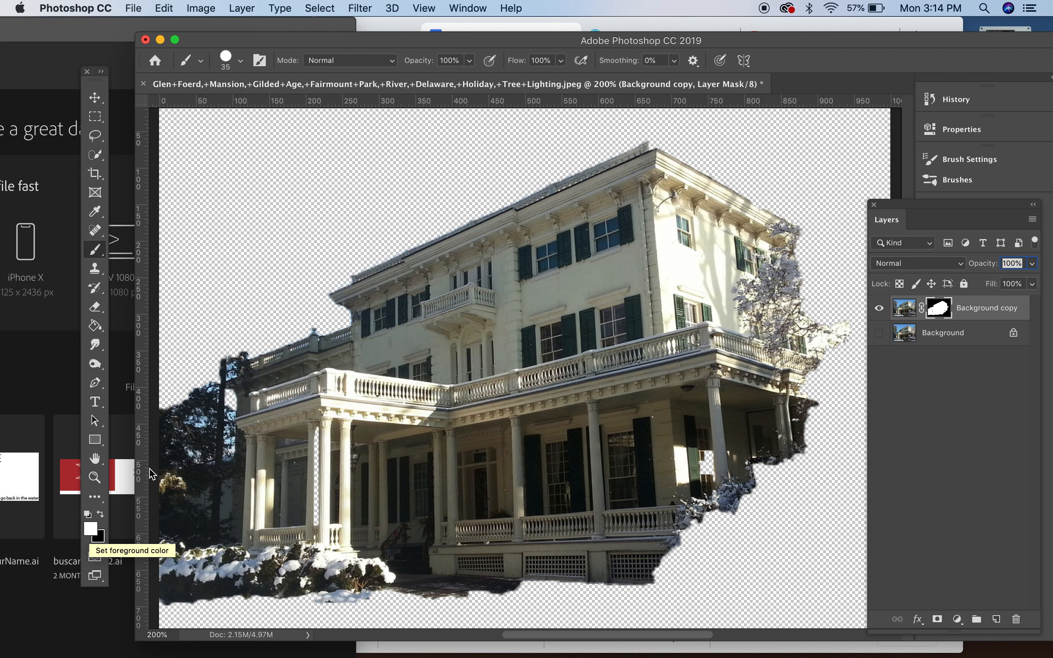
mouse_move(193, 427)
mouse_down()
mouse_move(215, 360)
mouse_move(224, 374)
mouse_move(202, 402)
mouse_move(222, 410)
mouse_move(236, 359)
mouse_move(326, 337)
mouse_move(346, 323)
mouse_move(344, 295)
mouse_move(201, 381)
mouse_move(157, 444)
mouse_move(173, 368)
mouse_move(213, 341)
mouse_move(182, 379)
mouse_up()
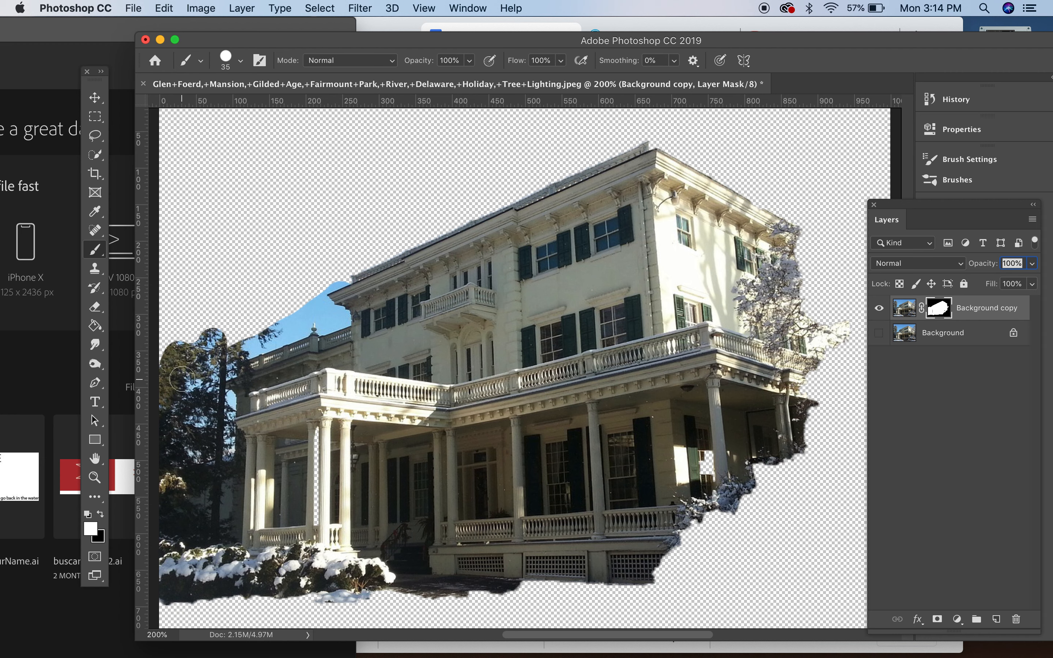
- Paint black on the layer mask over the outer trees and the sky above the left wing, using a 9 px brush along the roofline
click(100, 518)
mouse_move(314, 287)
mouse_down()
mouse_move(219, 368)
mouse_move(212, 328)
mouse_move(180, 400)
mouse_move(172, 346)
mouse_move(167, 416)
mouse_move(181, 336)
mouse_move(177, 494)
mouse_move(167, 423)
mouse_move(176, 522)
mouse_up()
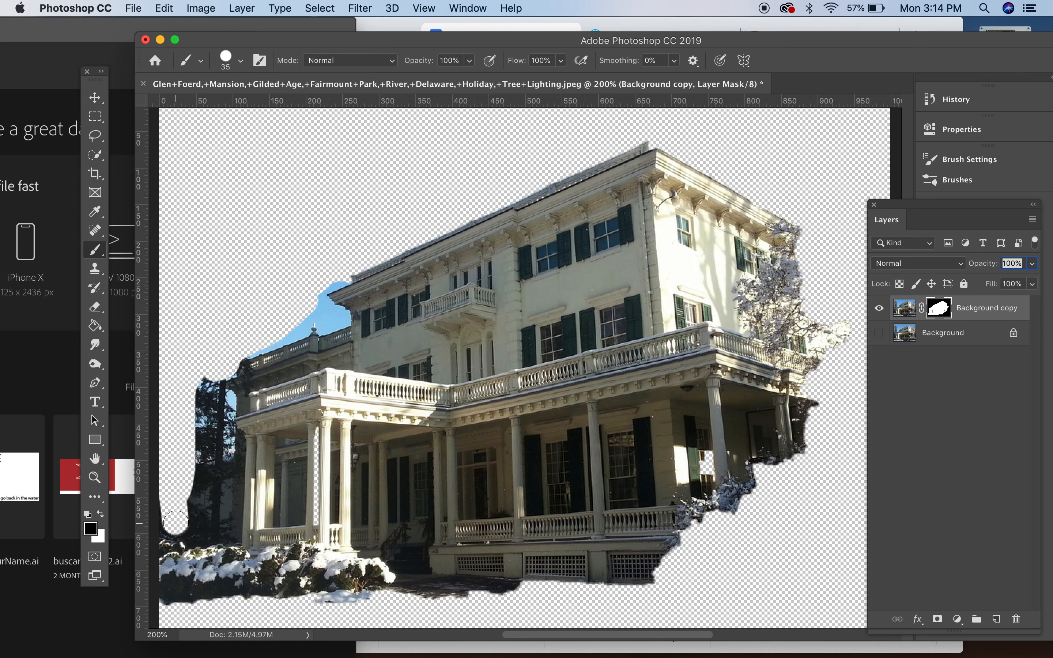
key(super+equal)
key(super+equal)
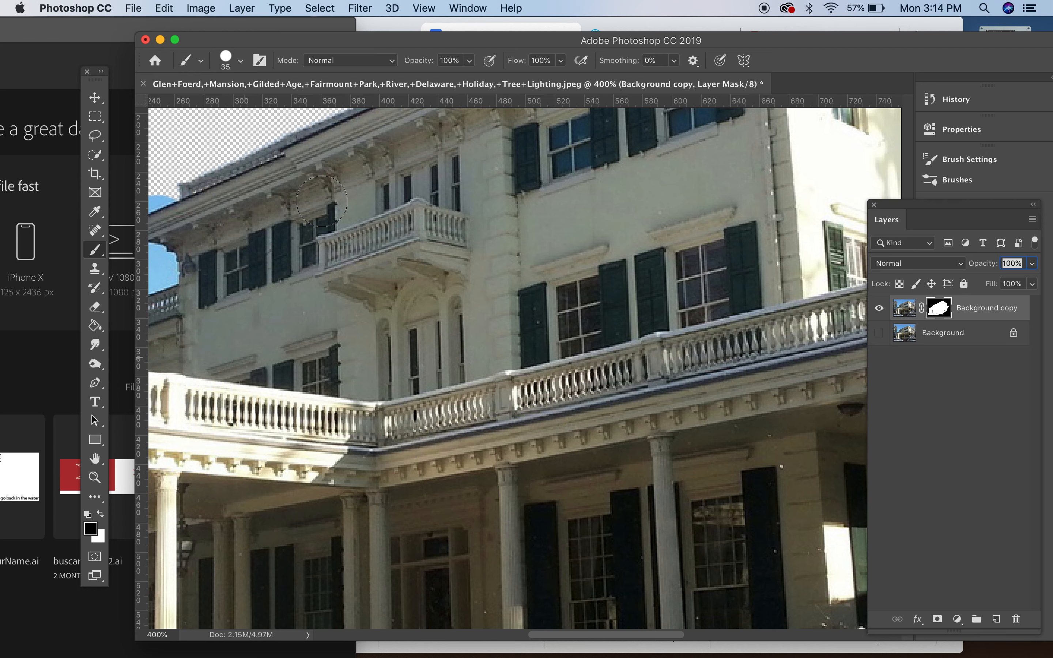
drag(222, 332, 691, 272)
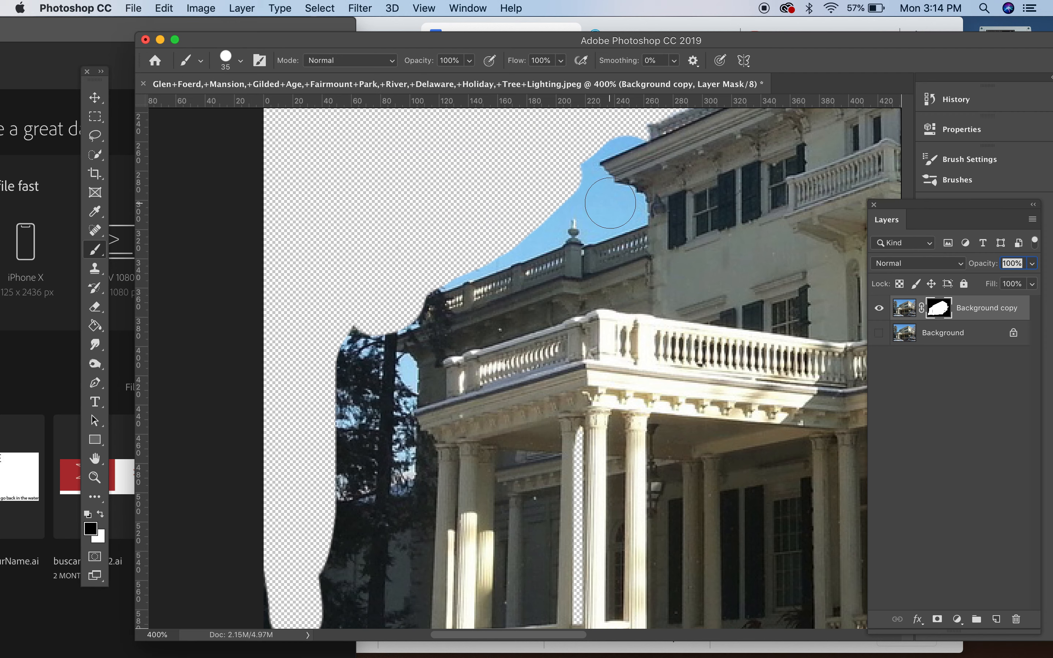
key(bracketleft)
key(bracketleft)
mouse_move(639, 137)
mouse_down()
mouse_move(592, 163)
mouse_move(629, 187)
mouse_move(635, 217)
mouse_move(586, 239)
mouse_move(629, 202)
mouse_move(615, 202)
mouse_move(597, 176)
mouse_move(630, 213)
mouse_move(575, 160)
mouse_move(580, 212)
mouse_move(595, 212)
mouse_move(590, 199)
mouse_move(570, 204)
mouse_move(559, 230)
mouse_move(581, 221)
mouse_move(580, 230)
mouse_move(435, 292)
mouse_move(505, 258)
mouse_move(550, 213)
mouse_move(563, 219)
mouse_up()
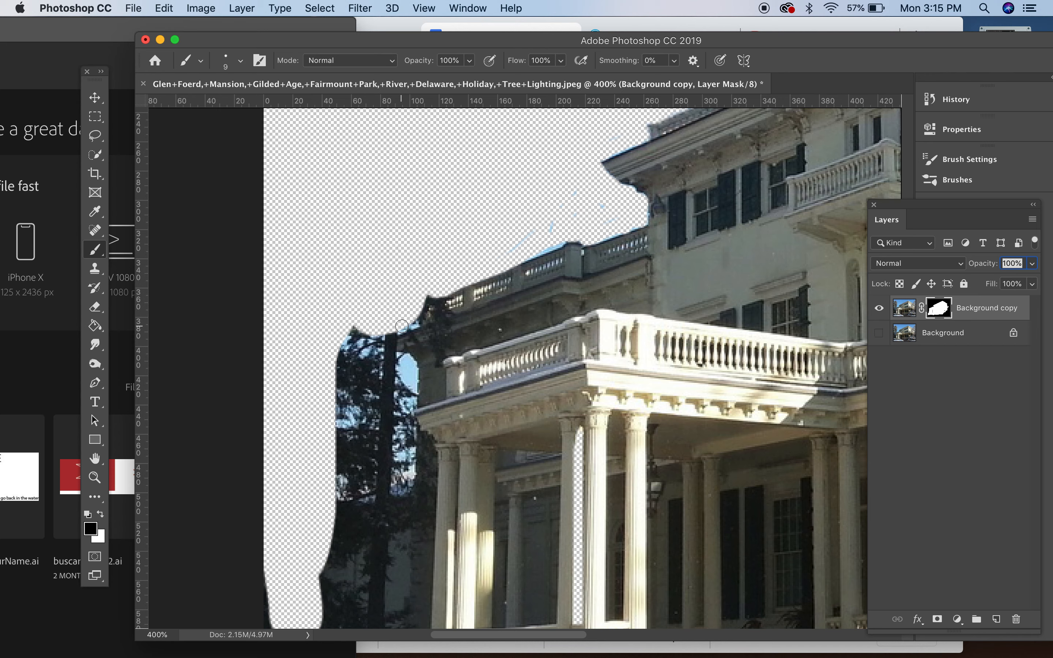
- Mask out the remaining trees and sky left of the porch down to the snowy shrubs, enlarging the brush to 35 px
mouse_move(409, 319)
mouse_down()
mouse_move(333, 333)
mouse_move(408, 363)
mouse_move(407, 478)
mouse_up()
scroll(407, 479, down, 10)
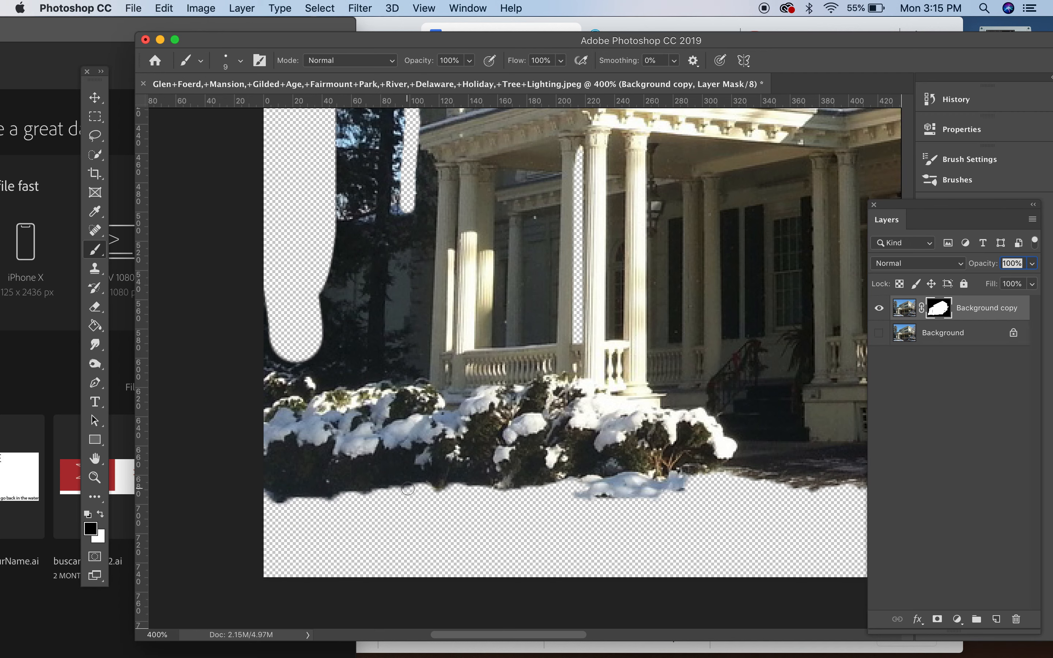
key(bracketright)
key(bracketright)
key(bracketright)
key(bracketright)
key(bracketright)
key(bracketright)
mouse_move(405, 192)
mouse_down()
mouse_move(366, 207)
mouse_move(316, 189)
mouse_move(328, 287)
mouse_move(352, 282)
mouse_move(368, 231)
mouse_move(388, 217)
mouse_move(390, 262)
mouse_move(370, 334)
mouse_move(301, 351)
mouse_move(327, 320)
mouse_move(353, 313)
mouse_move(389, 352)
mouse_move(398, 349)
mouse_move(409, 175)
mouse_move(397, 360)
mouse_move(359, 369)
mouse_move(278, 352)
mouse_move(258, 314)
mouse_move(263, 187)
mouse_up()
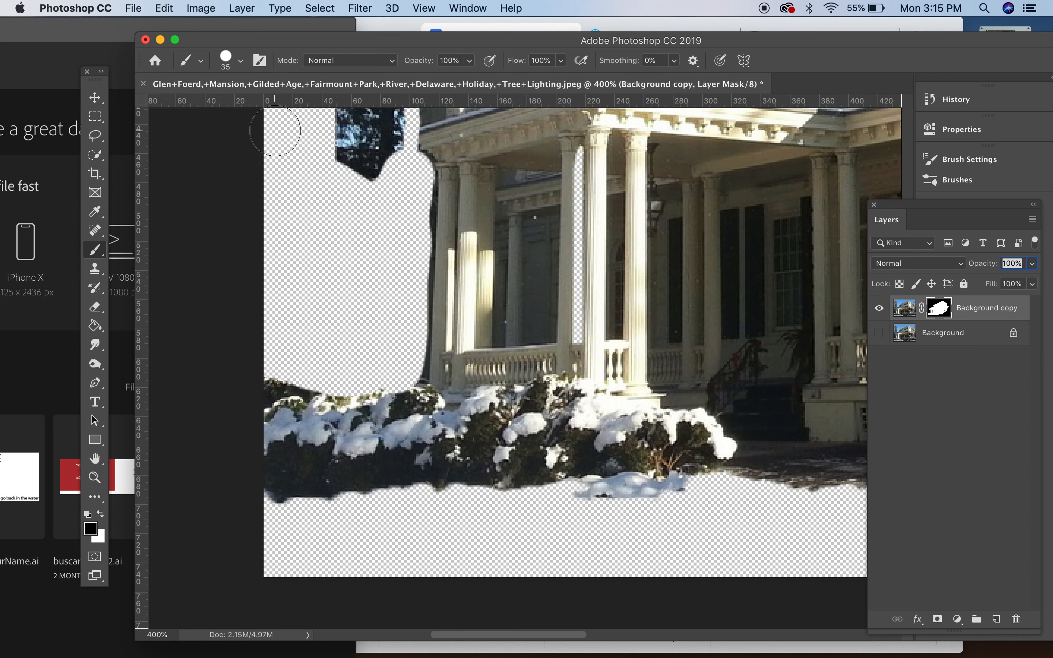
scroll(275, 130, up, 5)
mouse_move(327, 165)
mouse_down()
mouse_move(350, 296)
mouse_move(381, 260)
mouse_move(348, 224)
mouse_up()
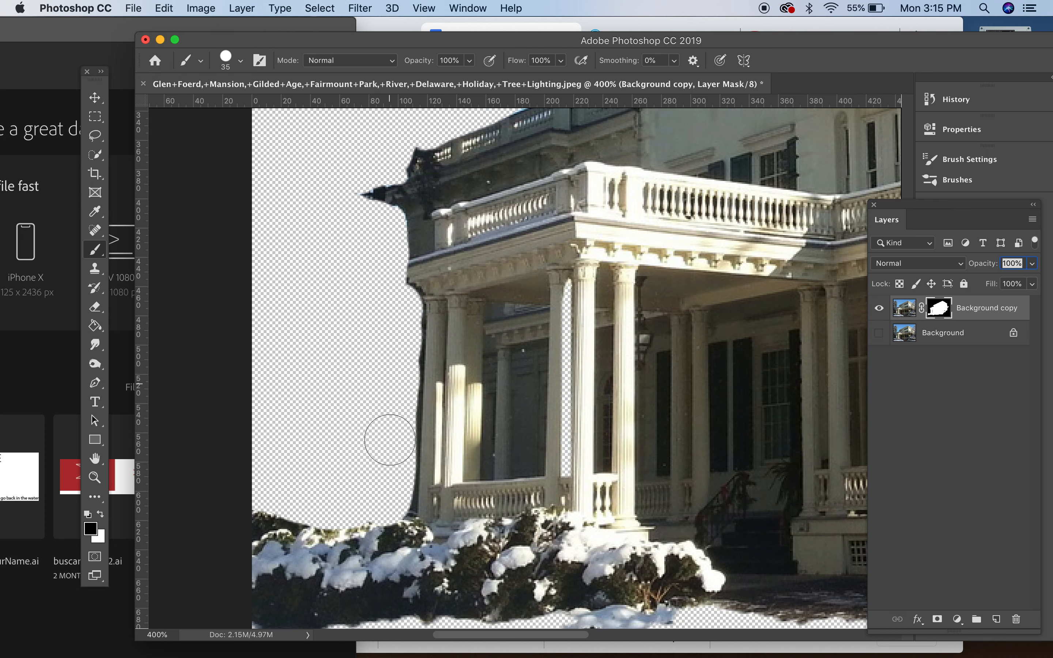
drag(393, 487, 392, 504)
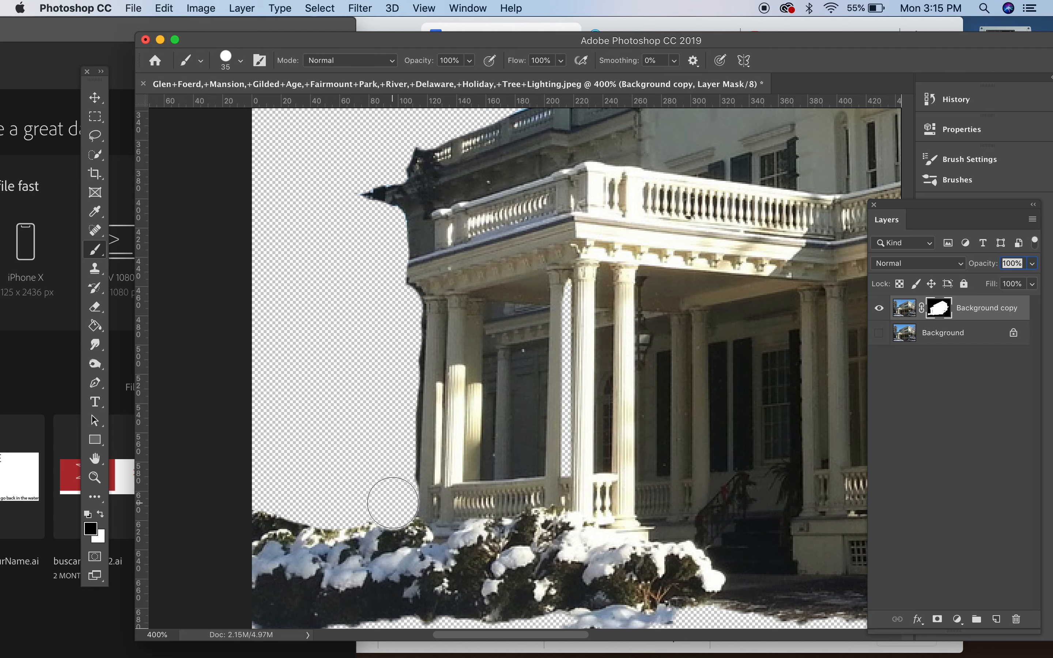
drag(768, 425, 246, 418)
key(super+r)
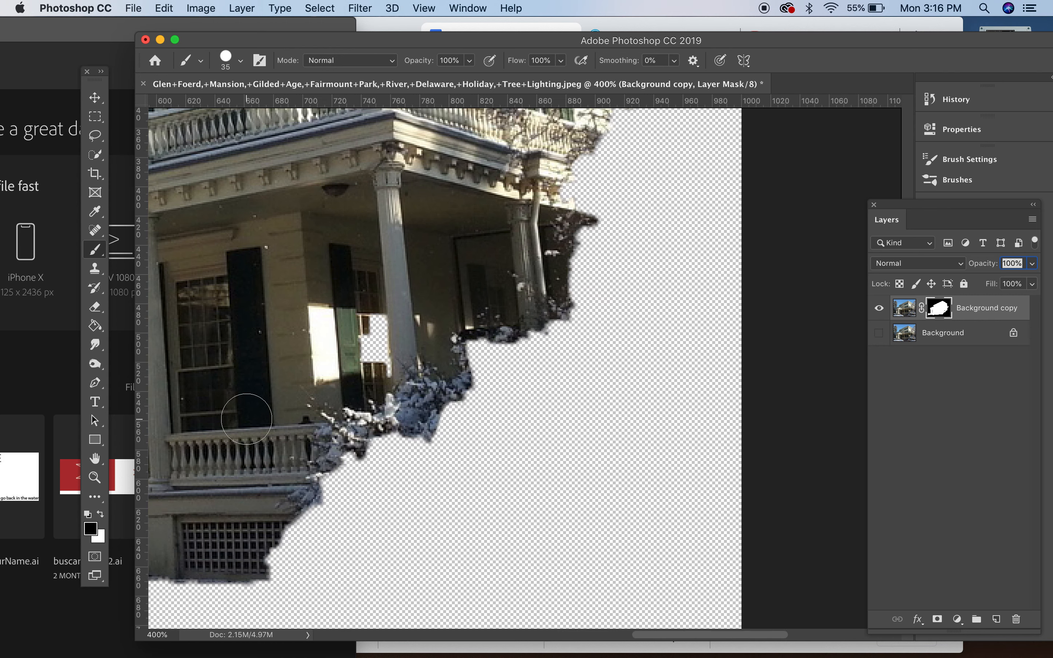
scroll(247, 419, up, 15)
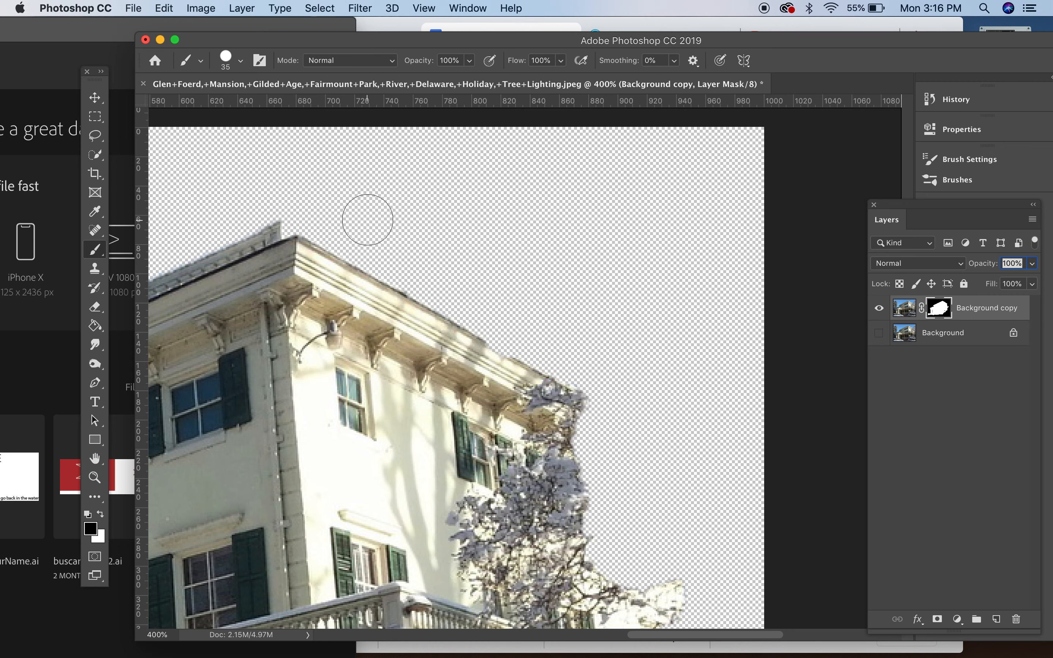
scroll(368, 219, left, 10)
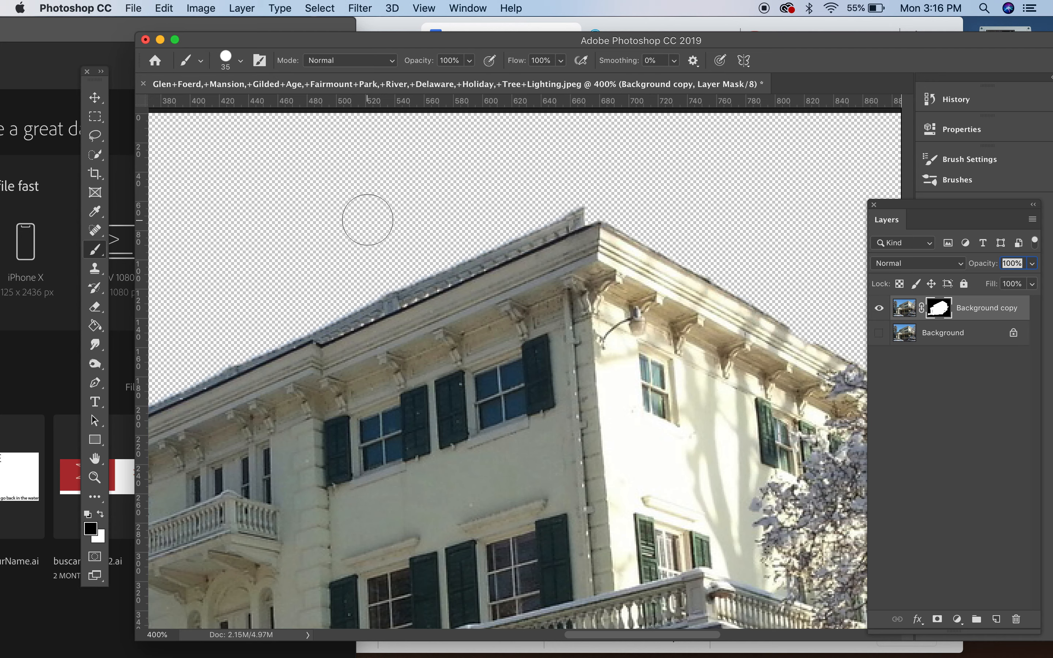
- Export the masked mansion at 1000 x 750 px as a transparent PNG named GF House.png
click(136, 6)
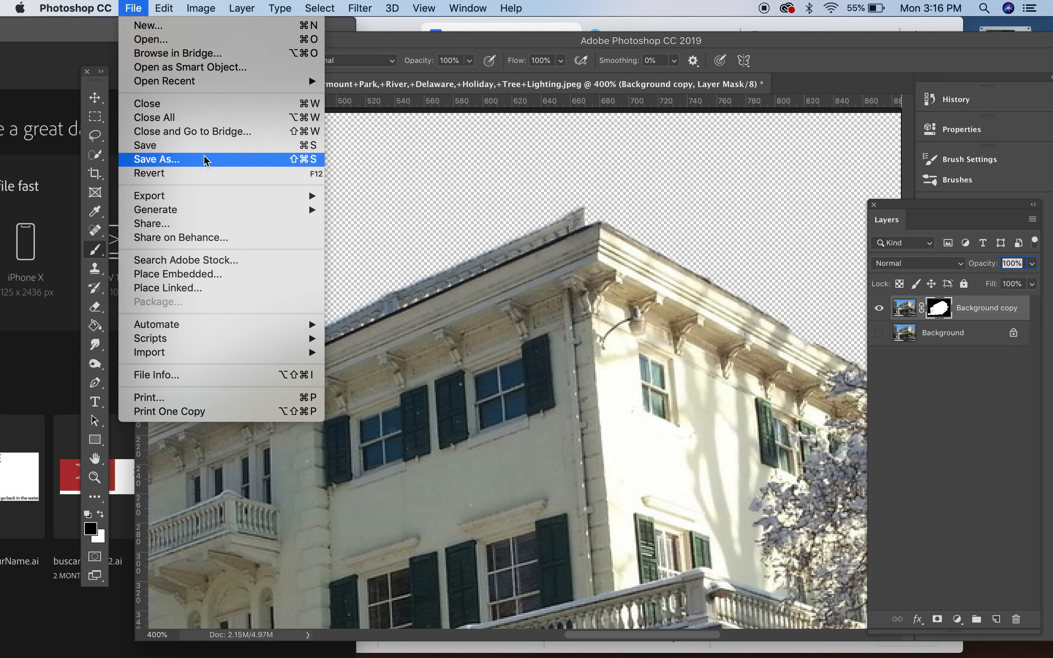
mouse_move(208, 195)
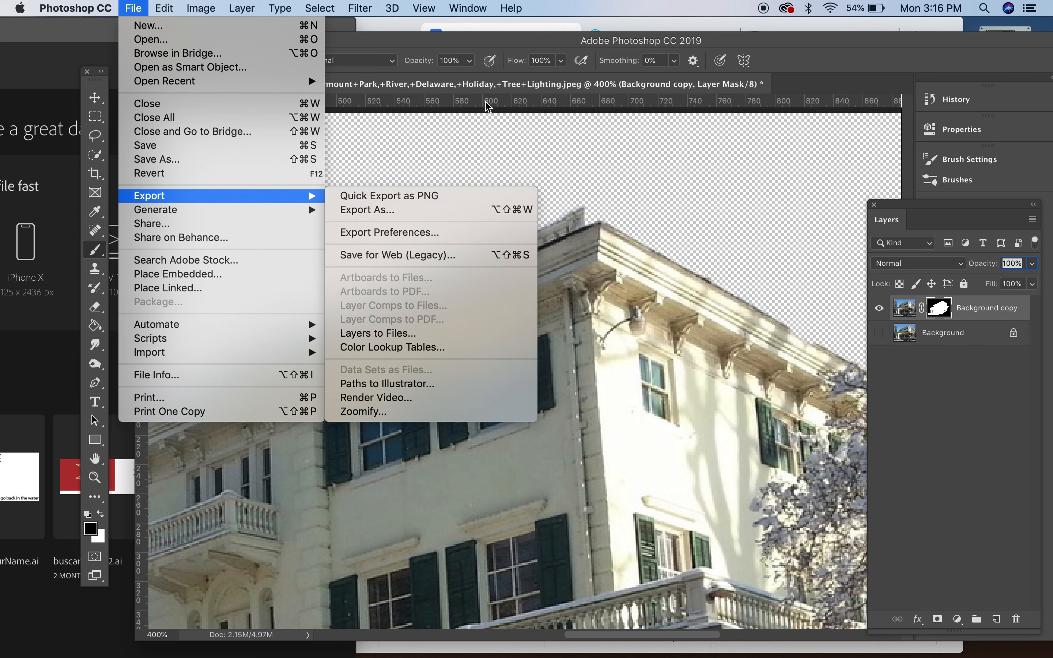
click(386, 211)
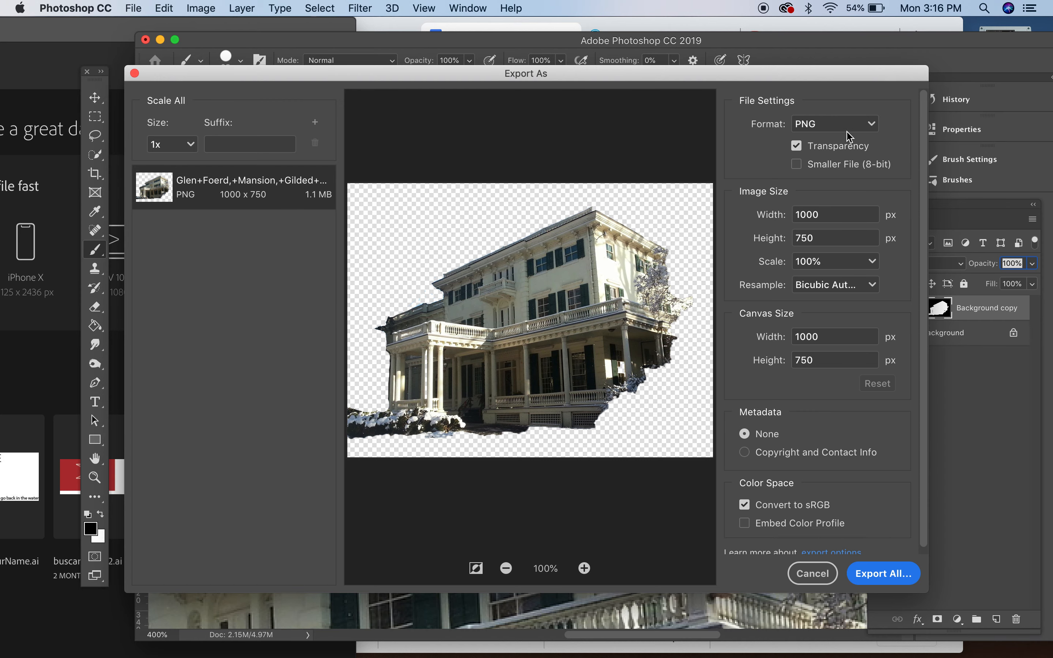
click(829, 128)
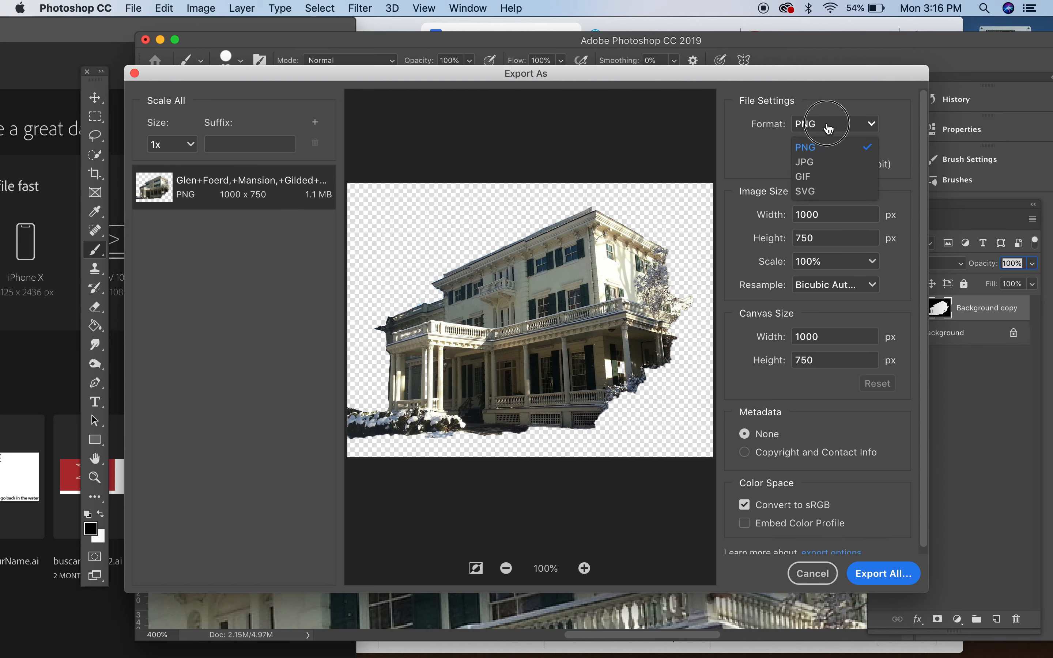
click(829, 129)
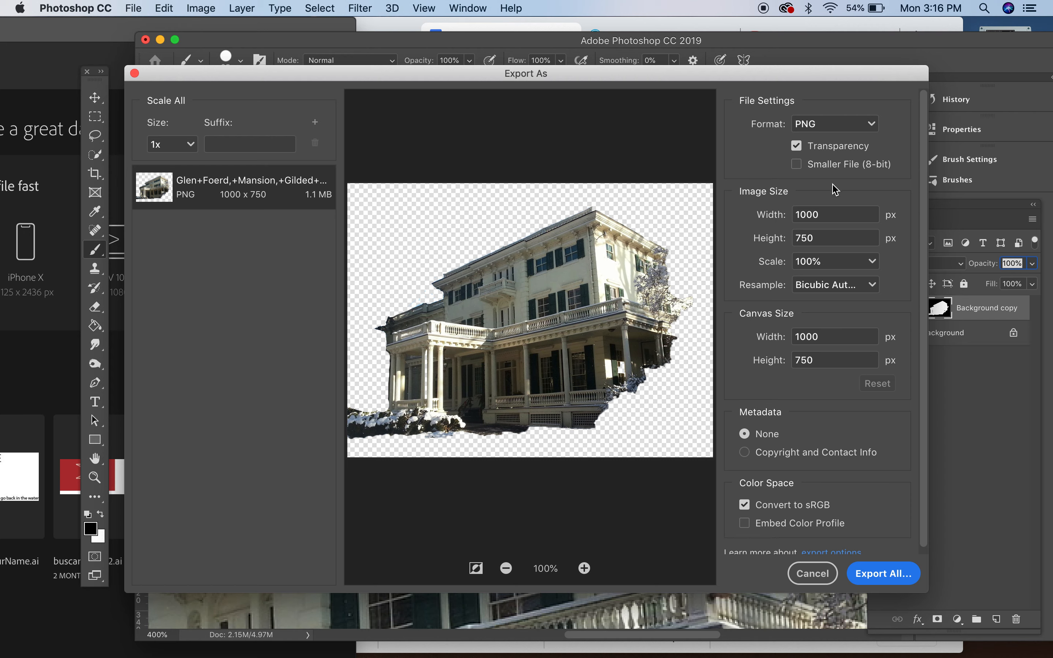
scroll(807, 284, down, 1)
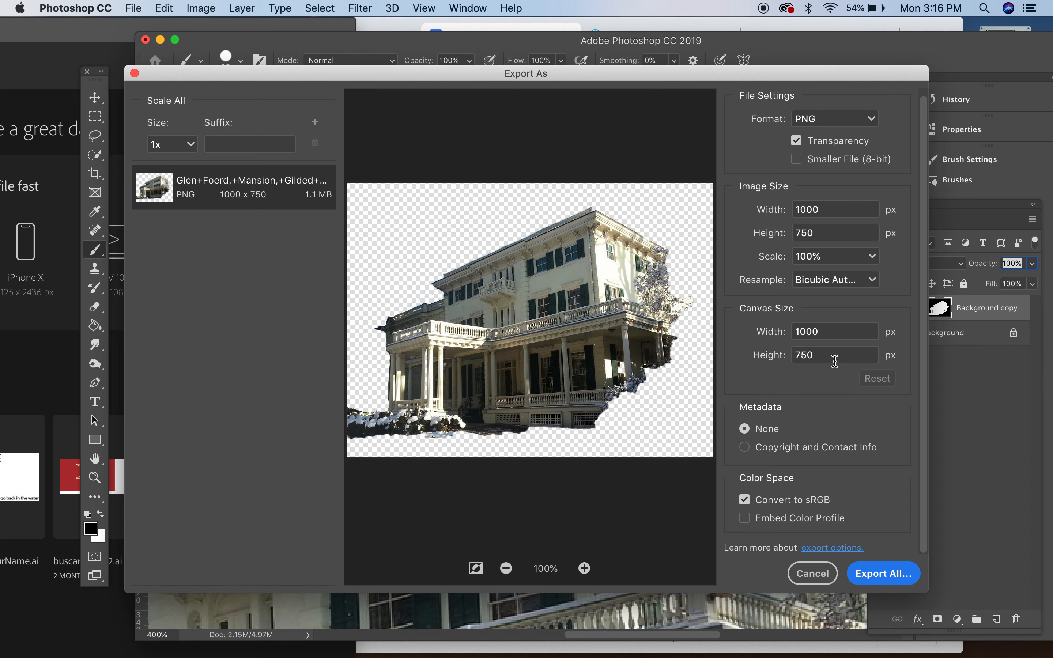
click(886, 578)
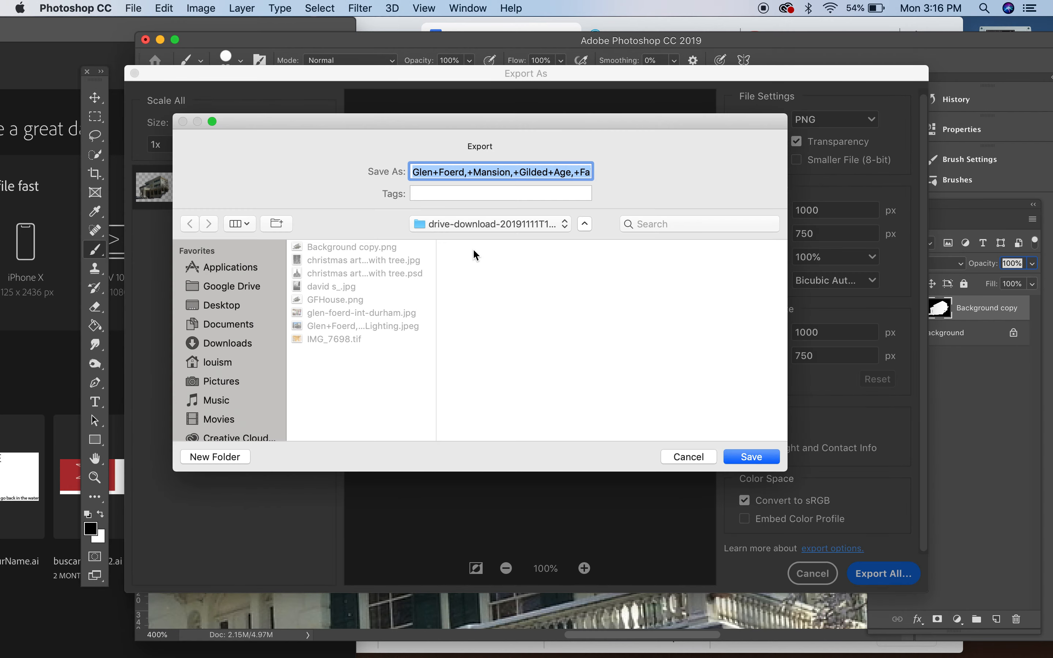
text(GF House.png)
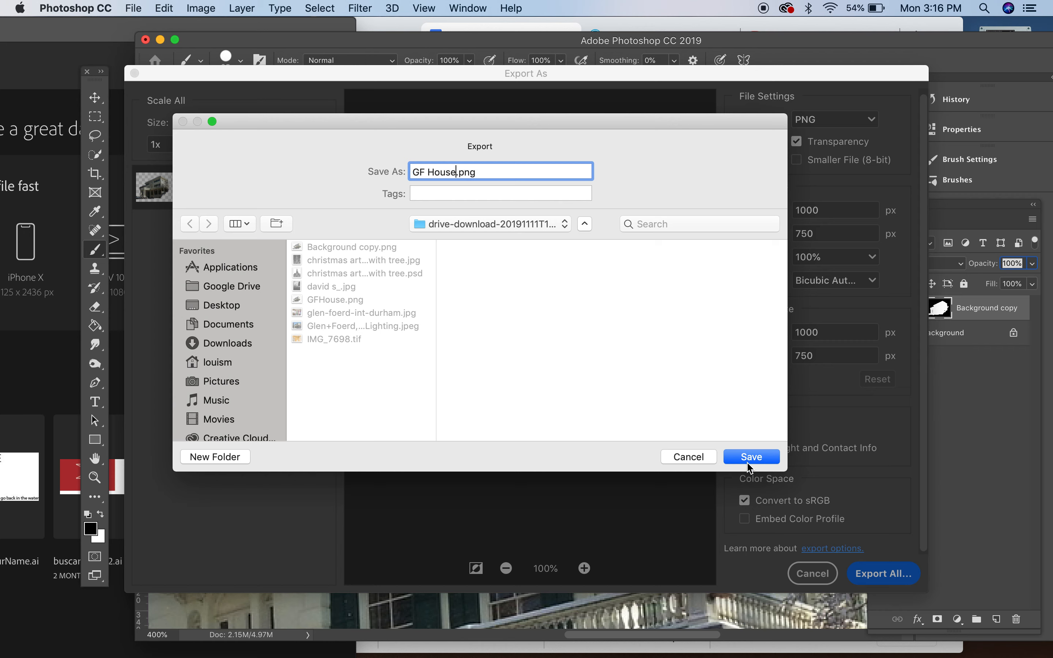
click(749, 466)
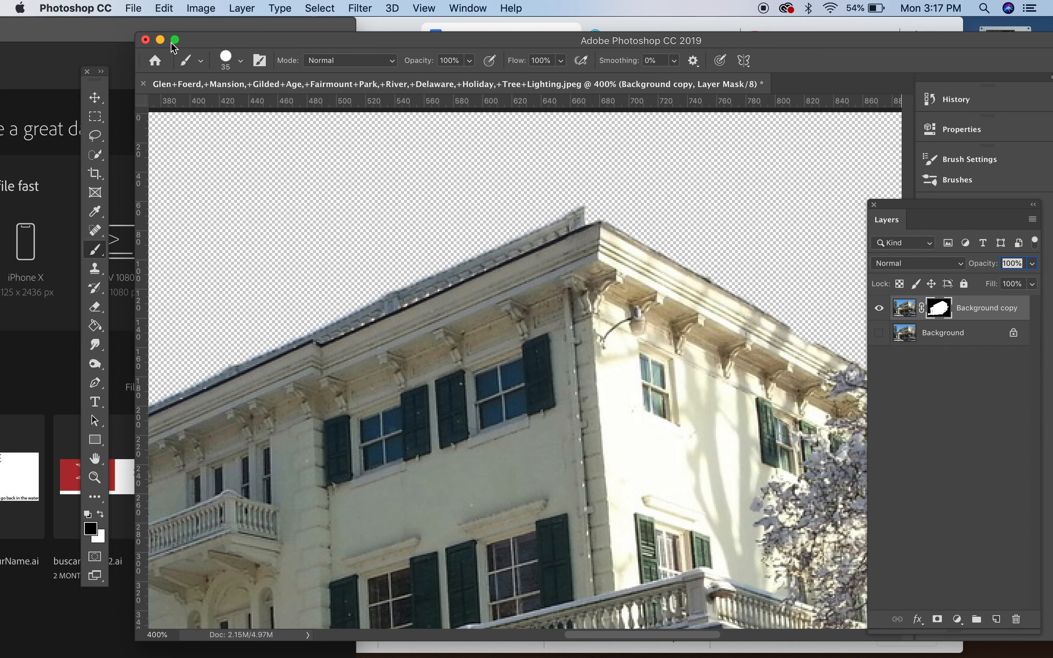
- Quit Photoshop, saving the layered document as GlenFoerdMask.psd in Photoshop format with Maximize Compatibility on
key(super+q)
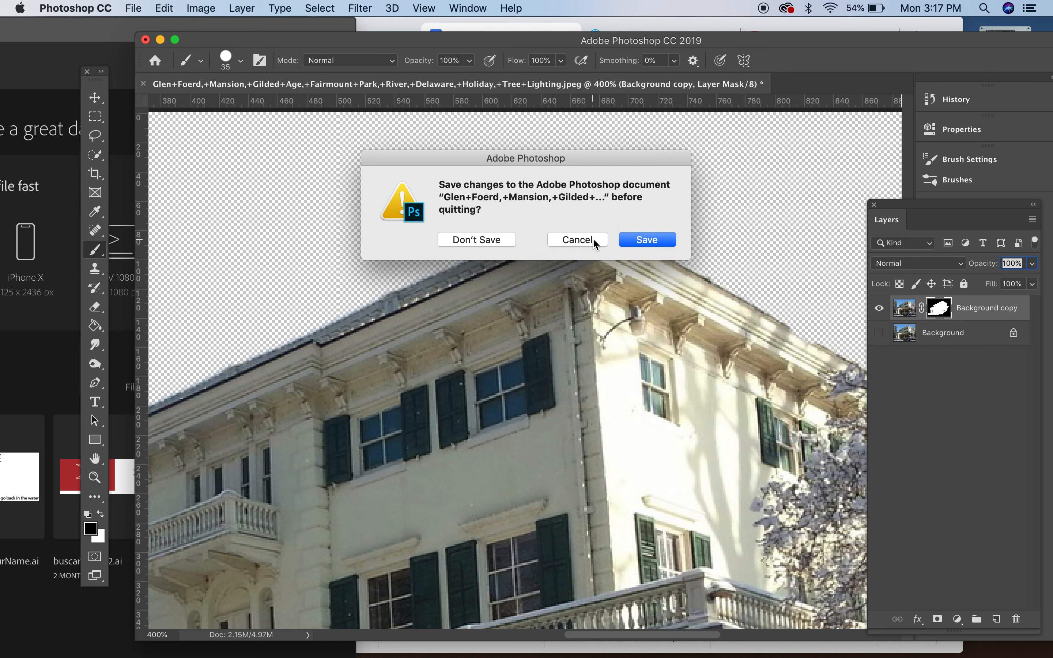
click(646, 243)
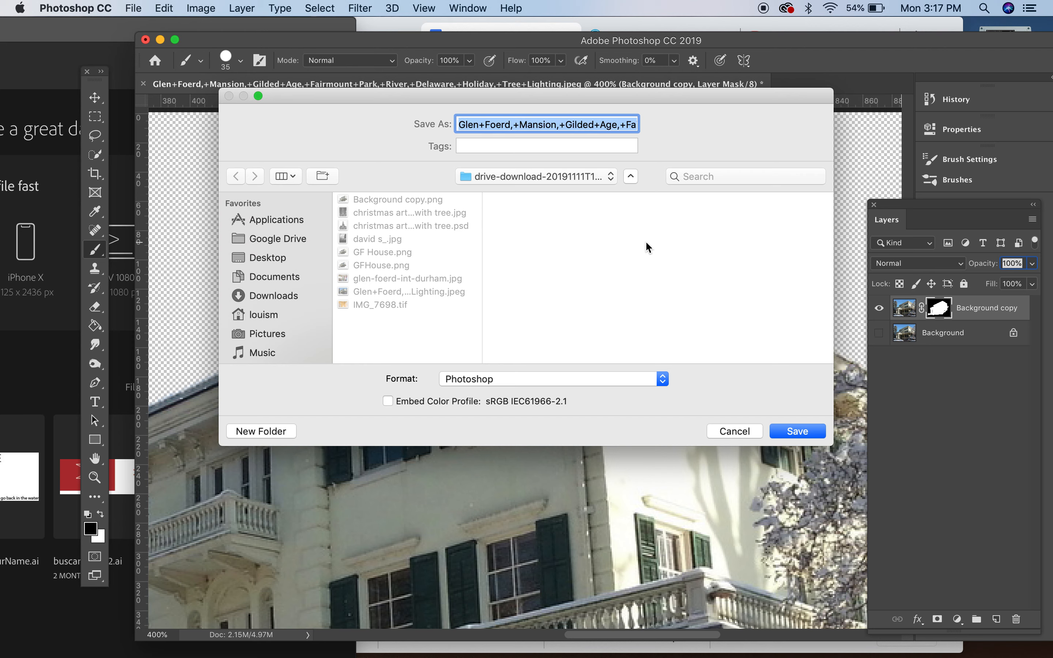
text(GlenFoe)
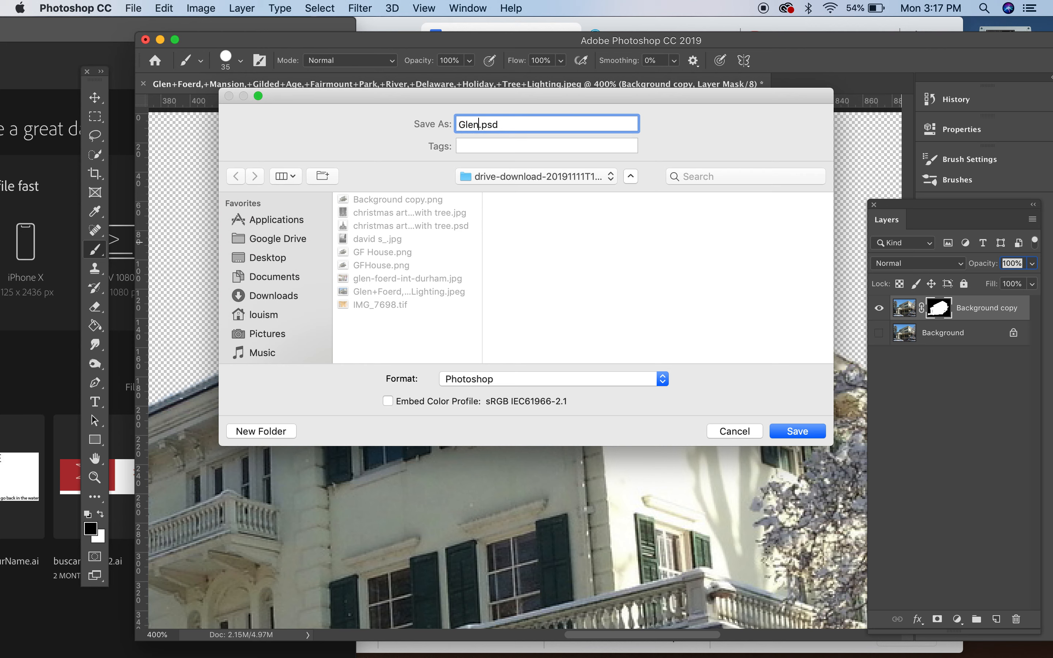
text(rdMask)
click(808, 433)
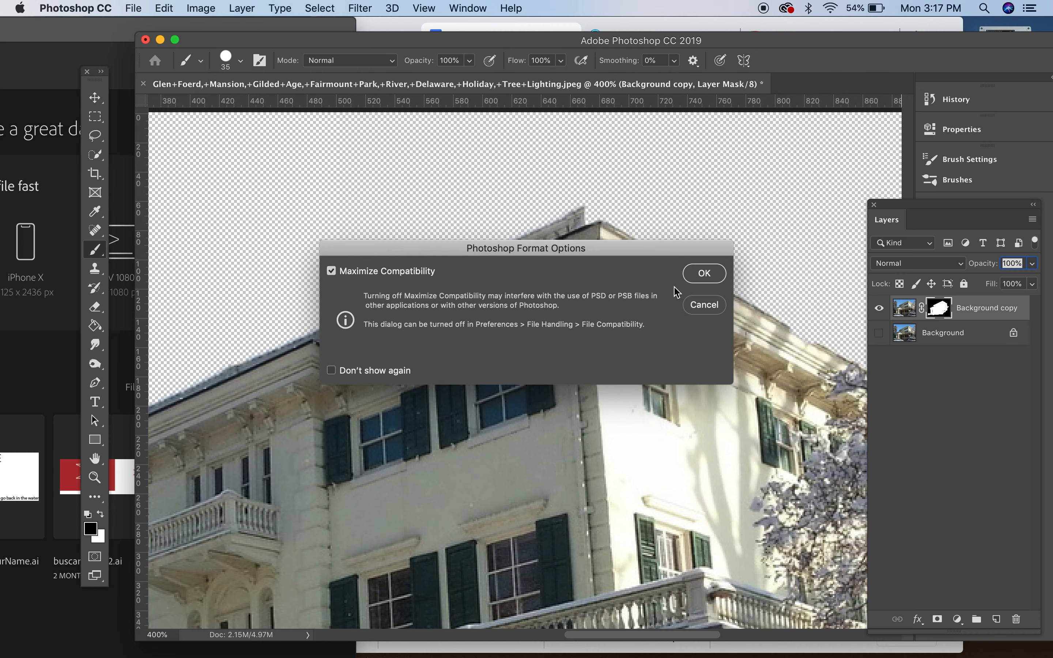
click(710, 274)
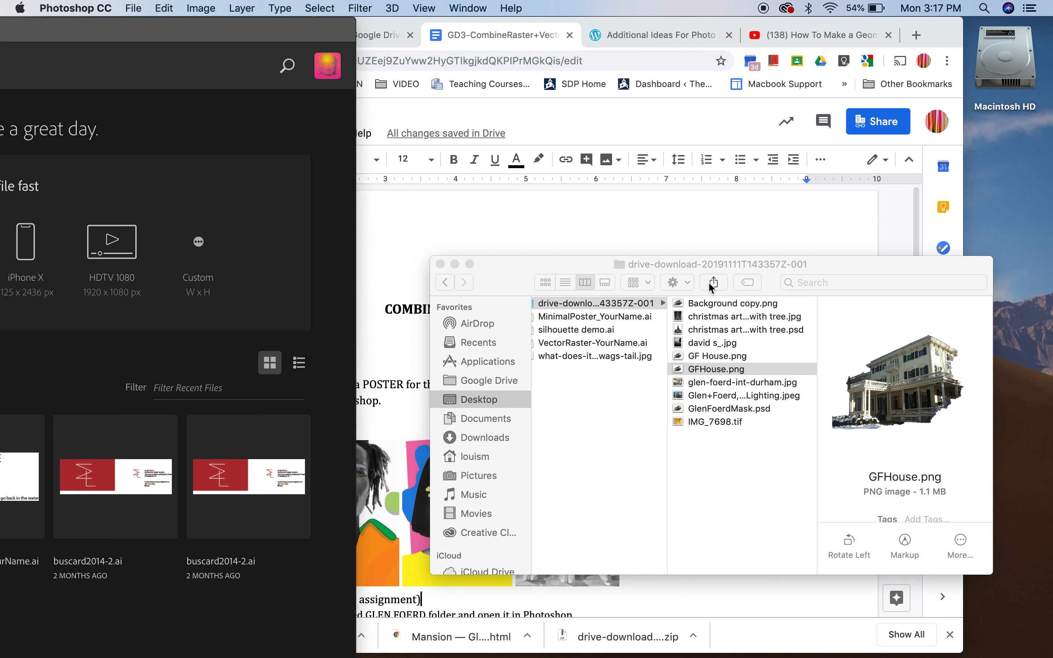
- Select GF House.png in the Finder folder, then switch to Illustrator and move its window fully into view
click(705, 366)
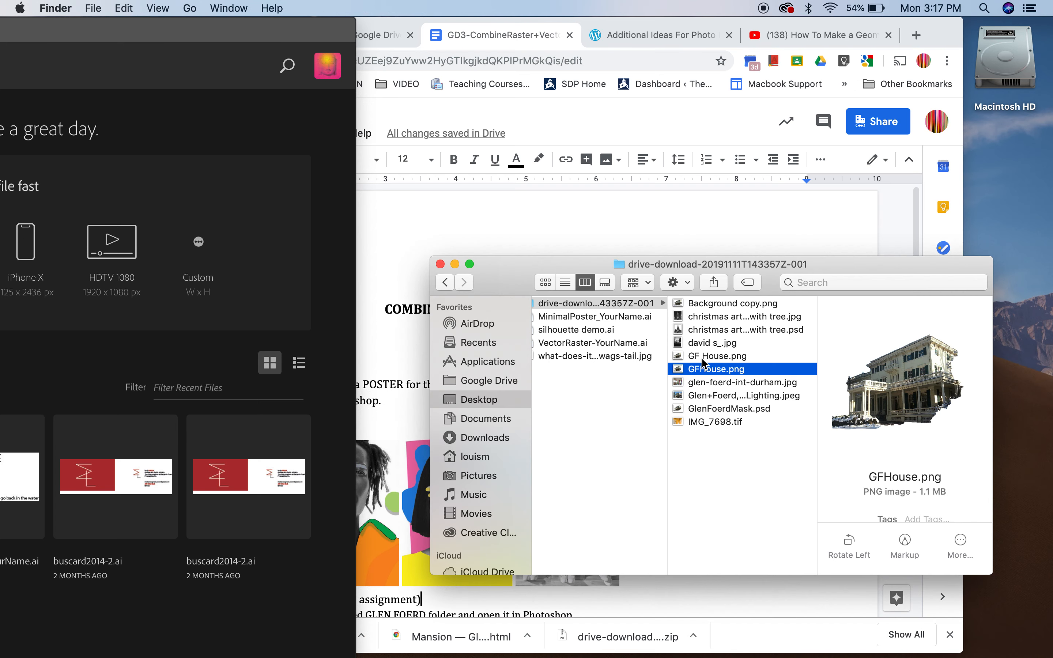
click(707, 355)
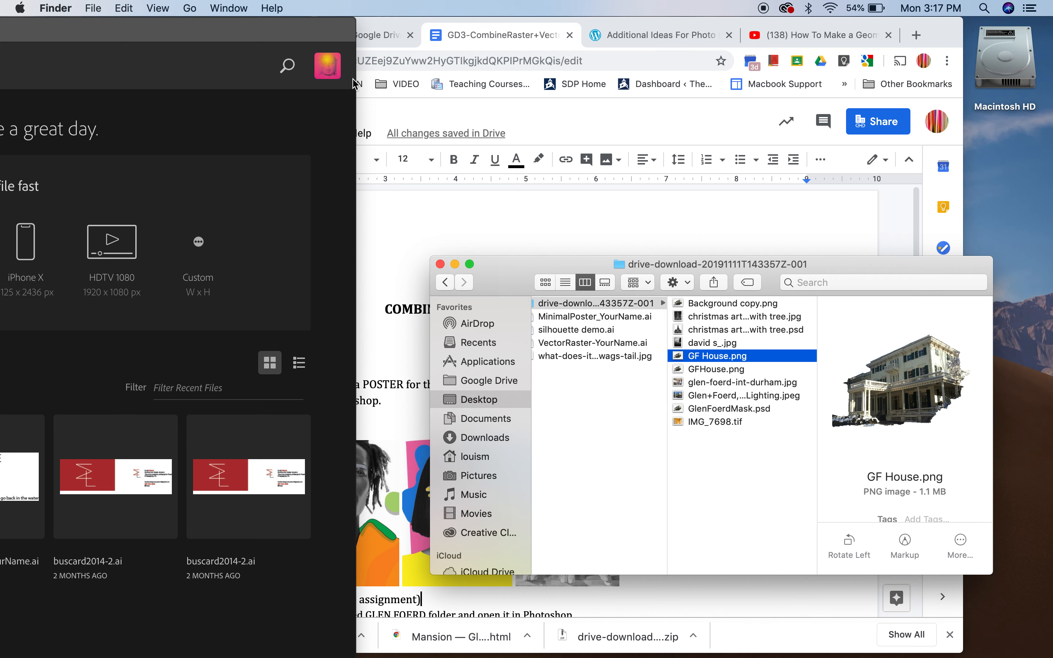
click(190, 32)
drag(153, 27, 790, 20)
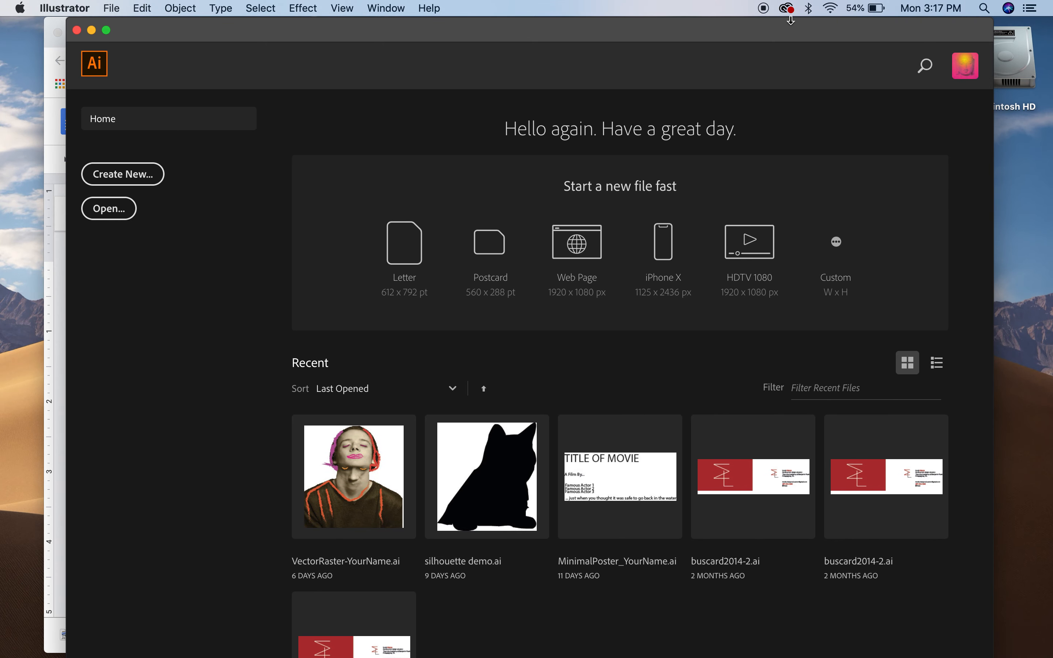
- Create a new 13 x 19 in portrait document named GlenFoerdPoster_YourName with one artboard
click(109, 8)
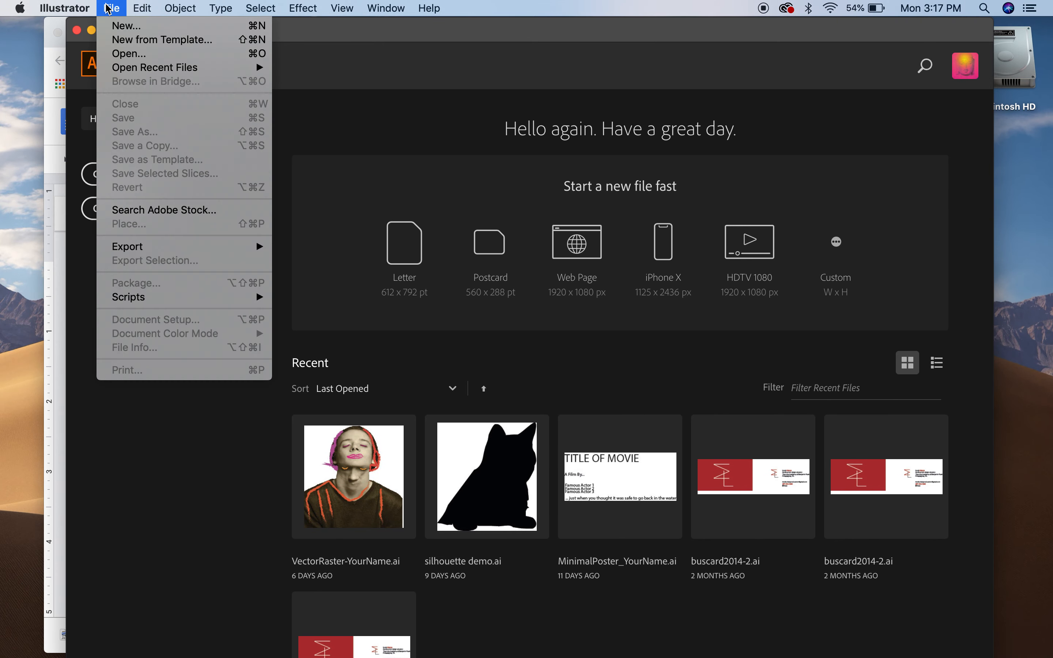
click(113, 23)
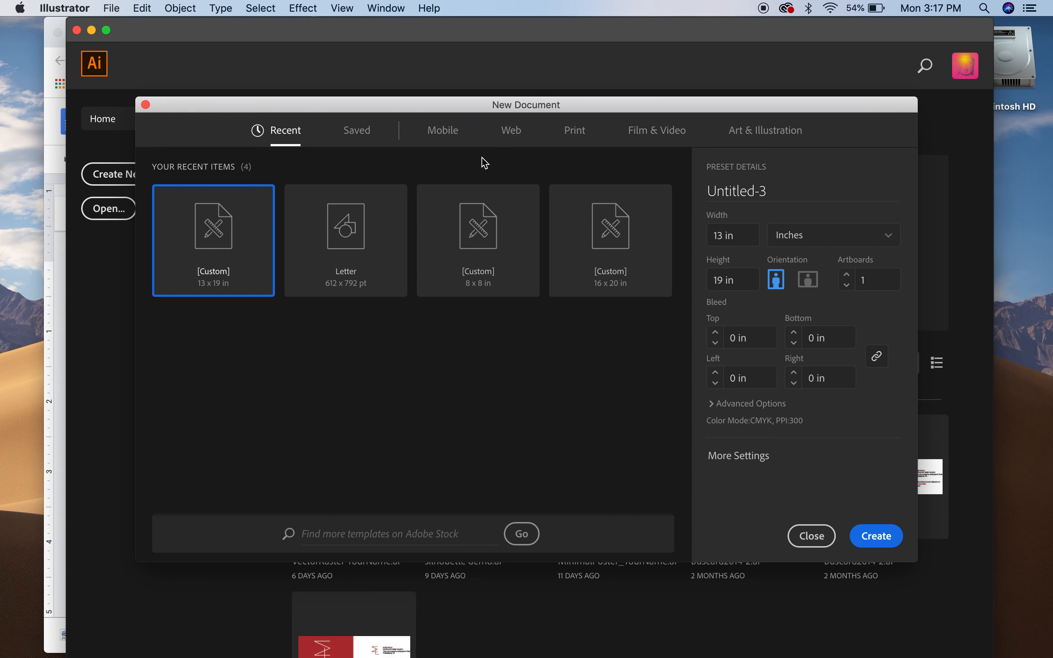
drag(715, 235, 741, 233)
drag(712, 272, 742, 277)
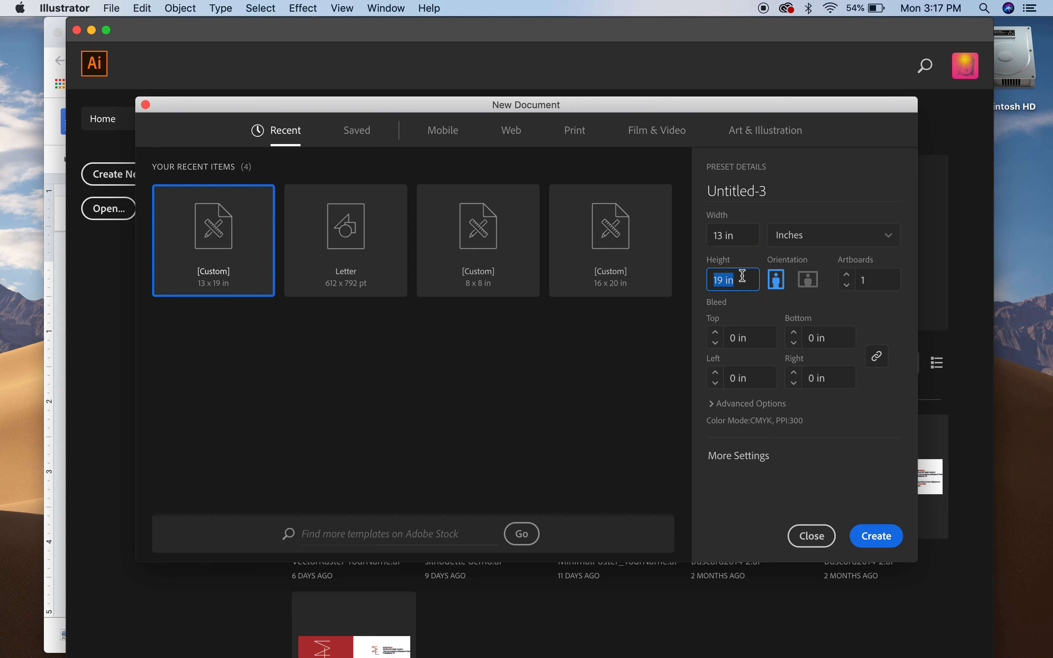
click(834, 240)
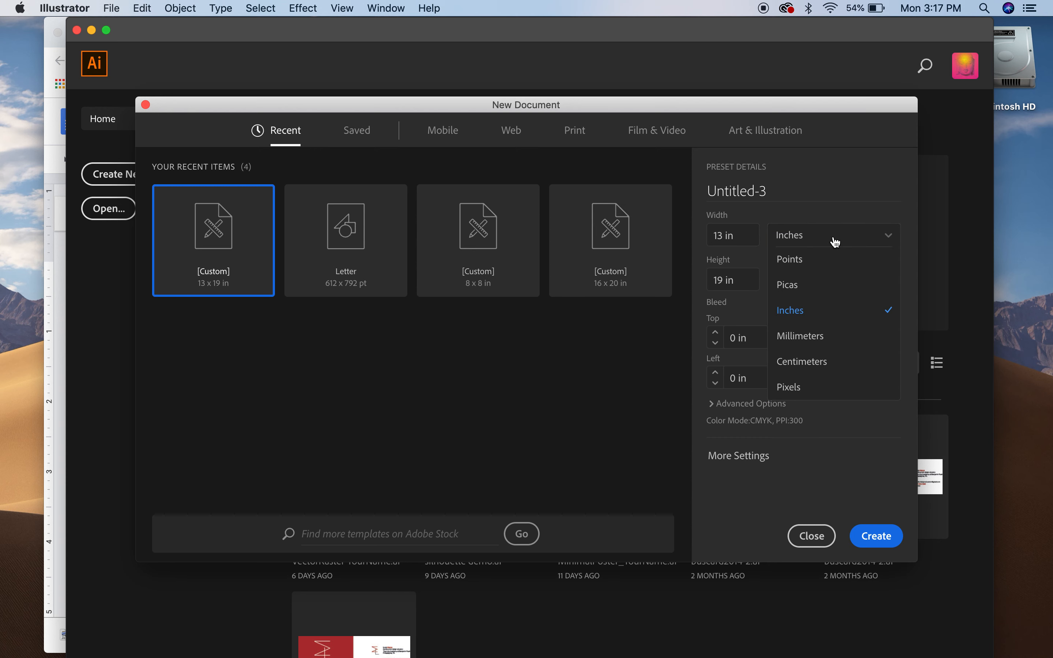
click(749, 195)
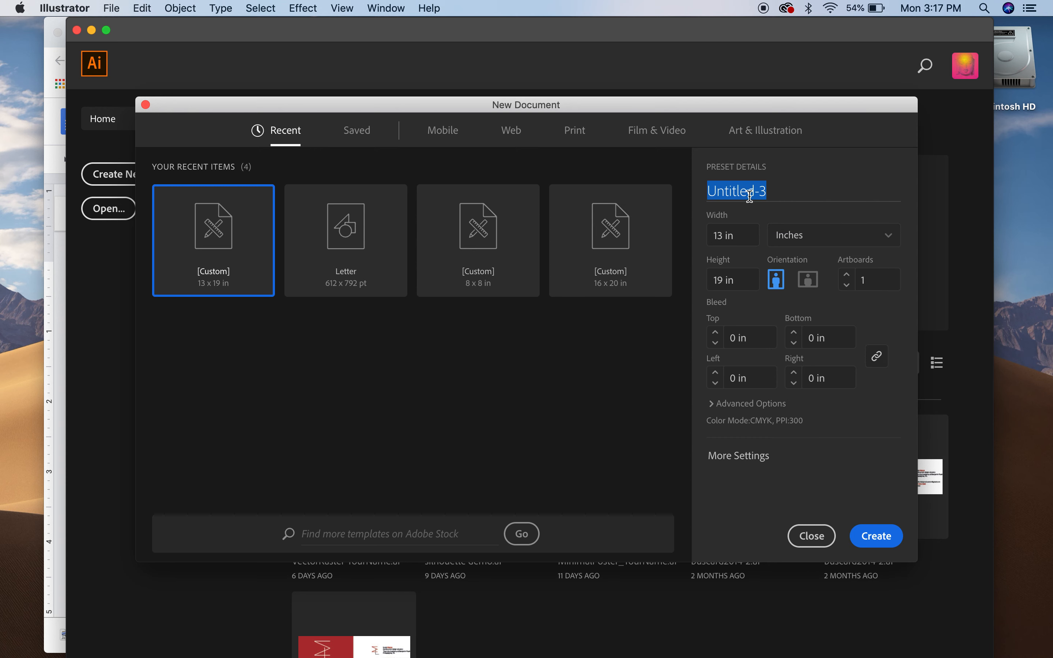
text(GlenFoerd)
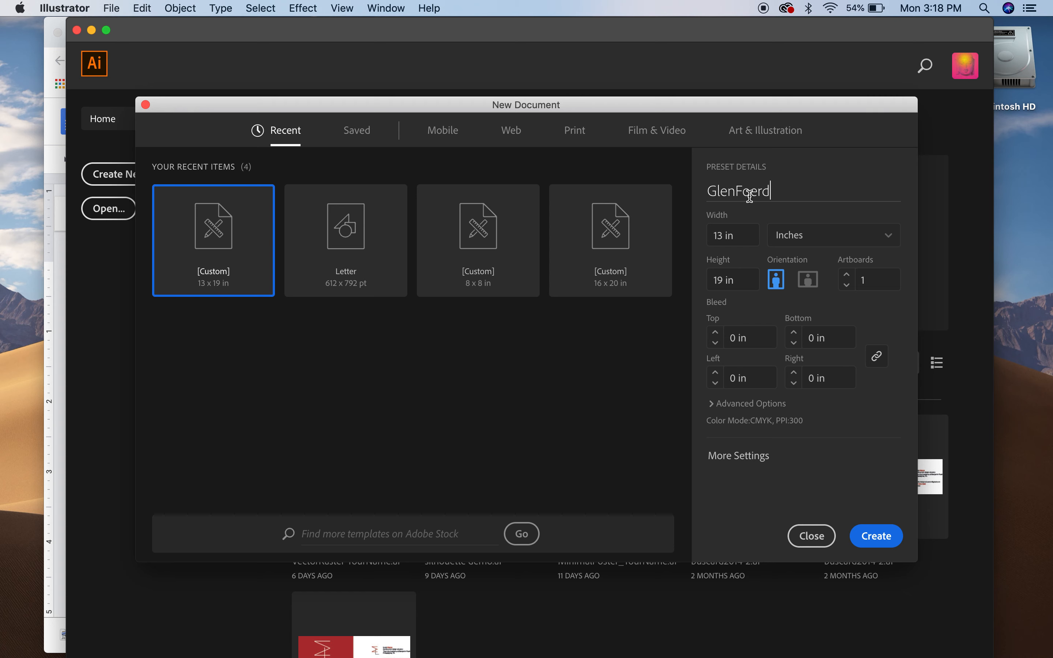
text(Poster_YourName)
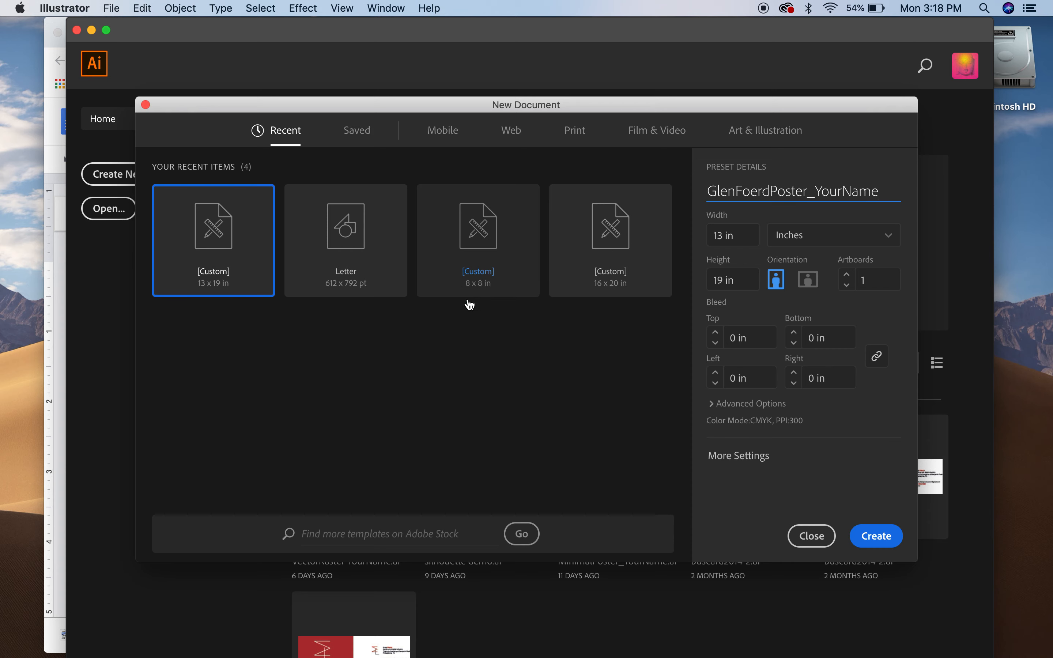
click(872, 534)
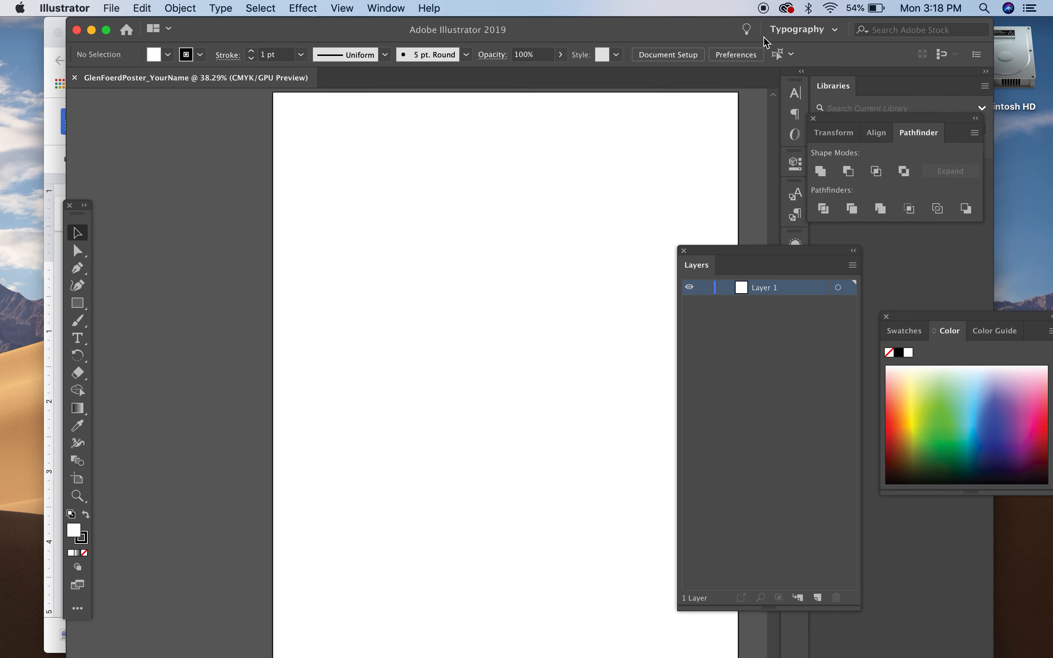
- Place GF House.png from the Finder folder on the artboard, moving the Illustrator window aside and back
drag(709, 30, 389, 30)
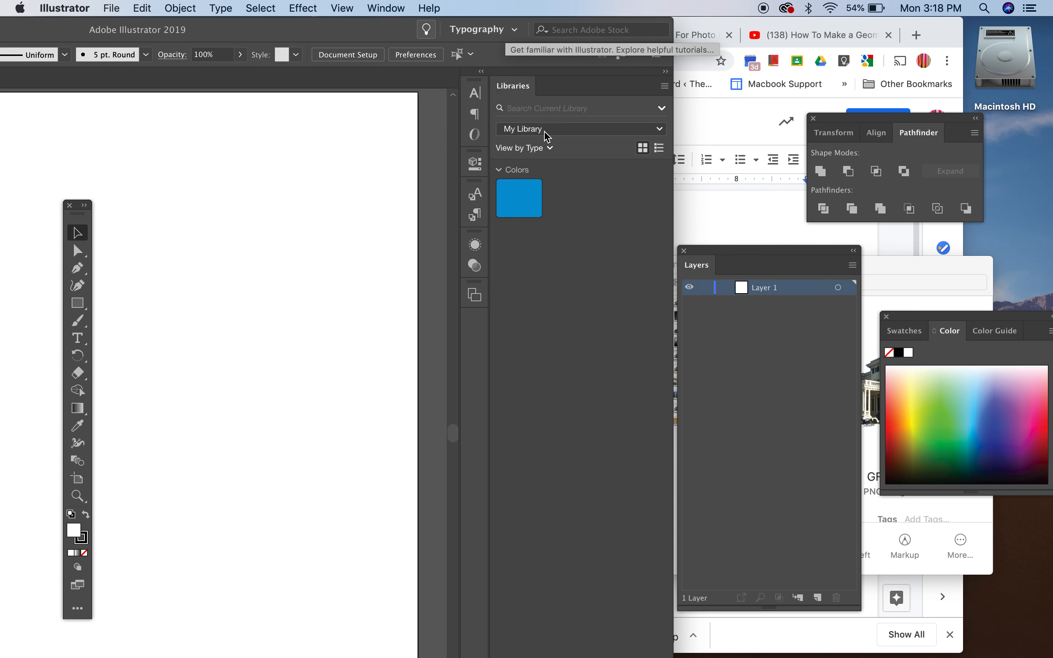
click(877, 278)
drag(678, 356, 180, 381)
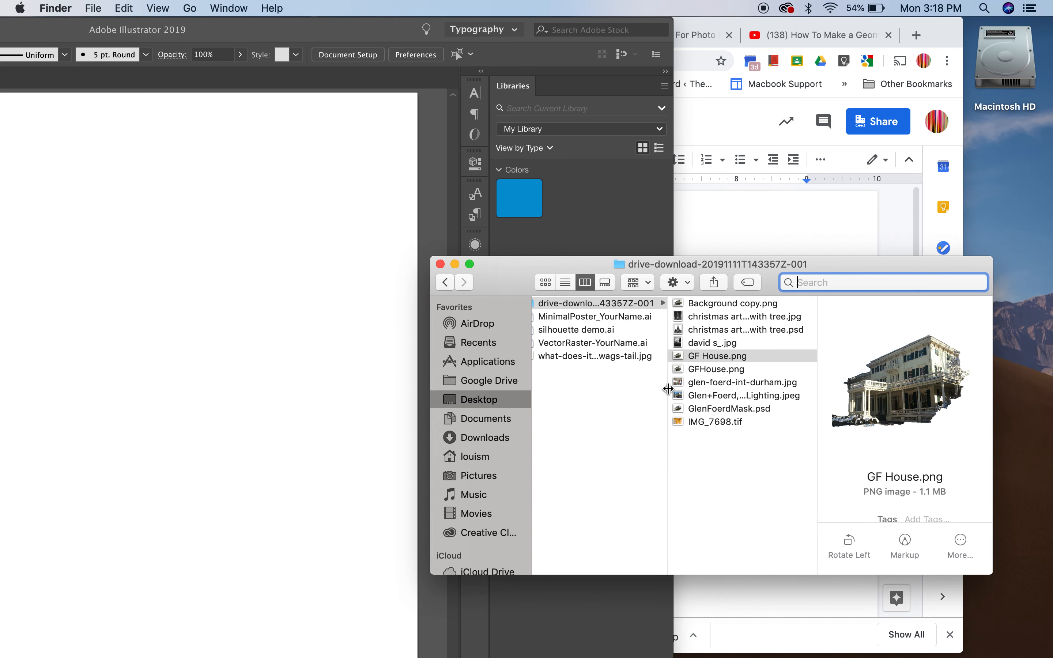
drag(678, 356, 167, 417)
click(364, 32)
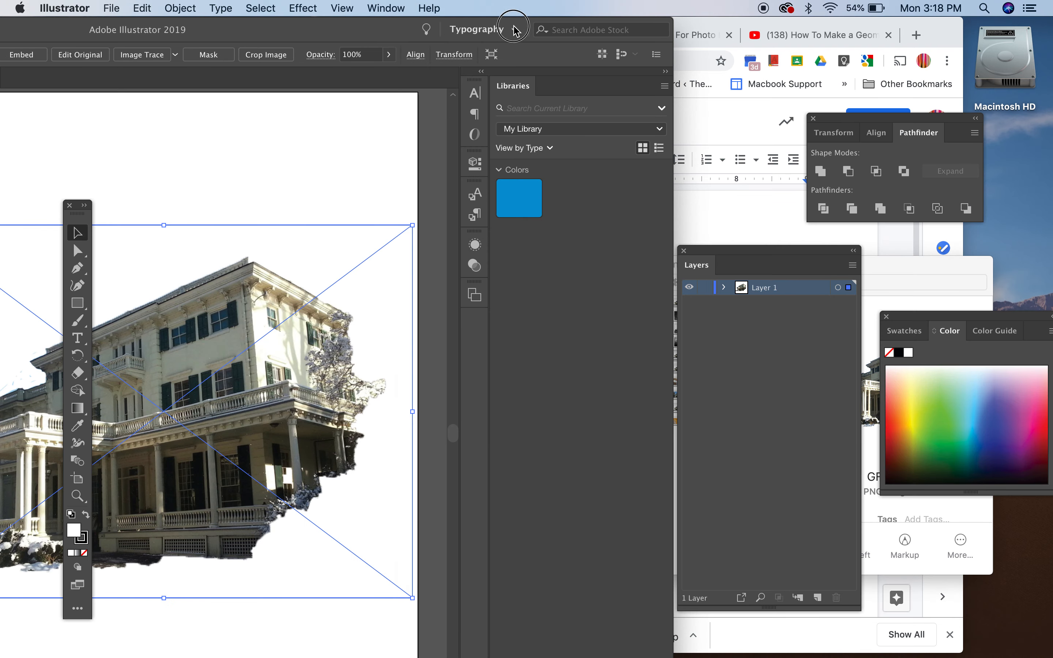
drag(338, 42, 530, 11)
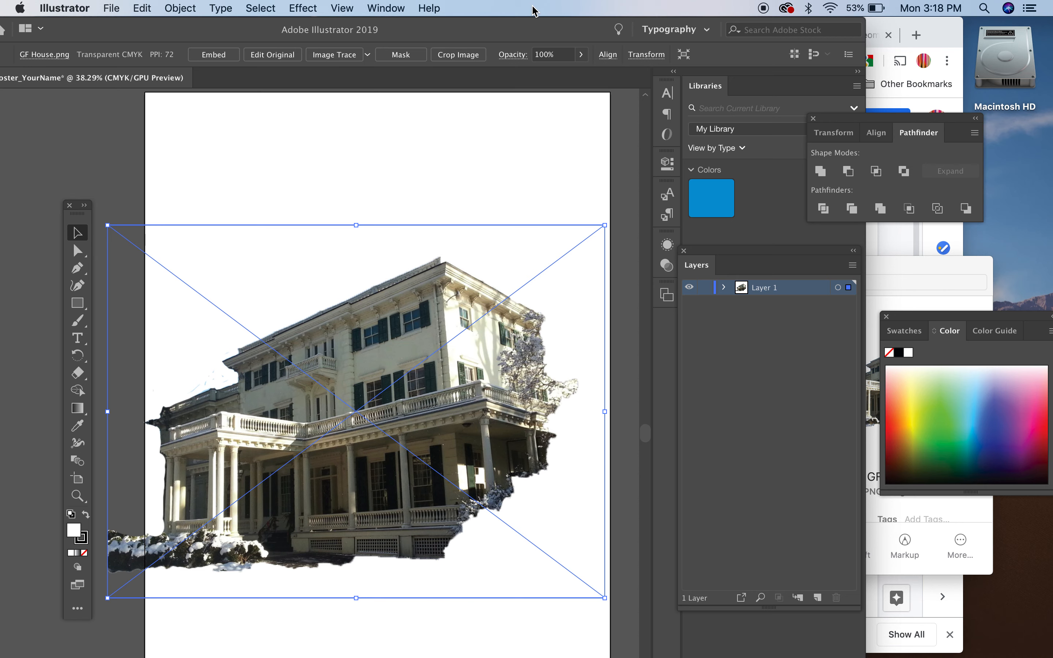
- Move the placed mansion image down the artboard and slightly right so its left side sits inside the artboard edge
drag(394, 420, 435, 496)
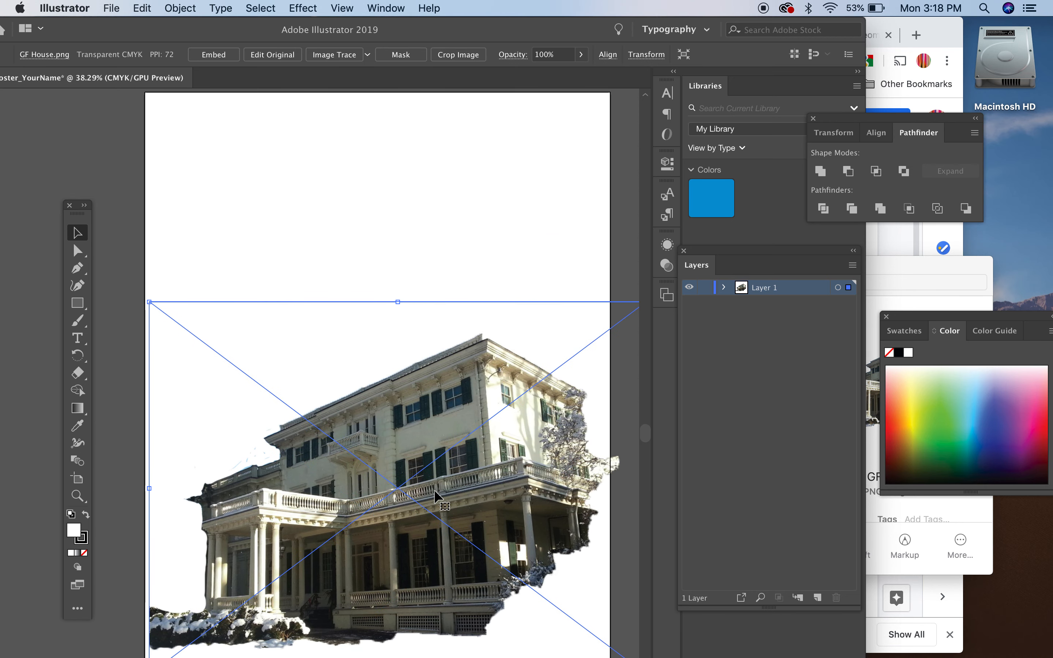
scroll(435, 496, down, 1)
scroll(435, 496, down, 2)
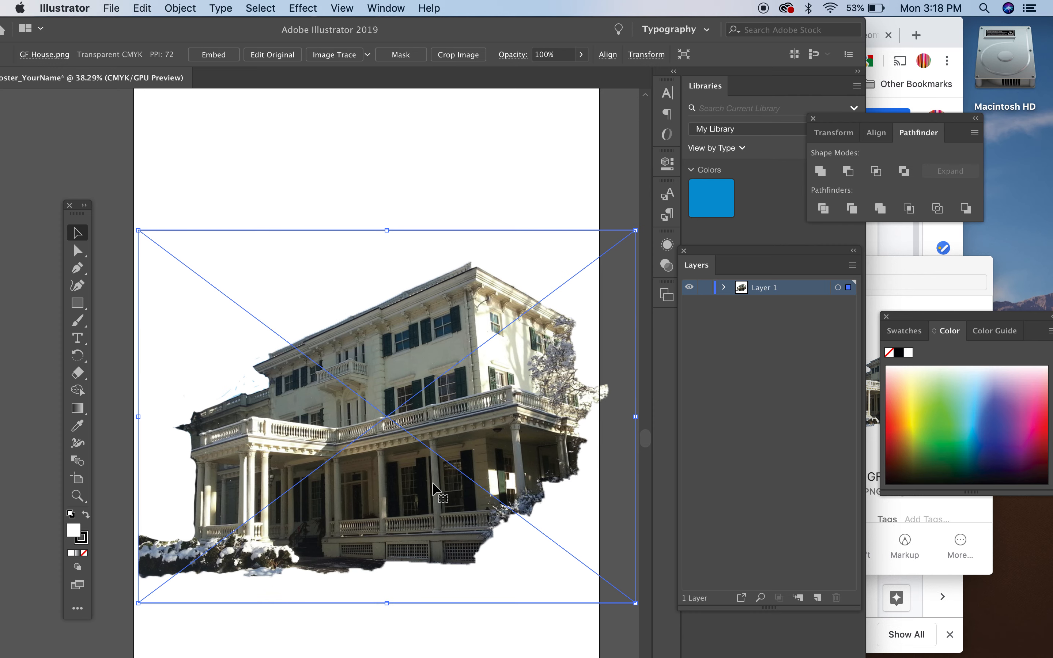
drag(398, 446, 407, 489)
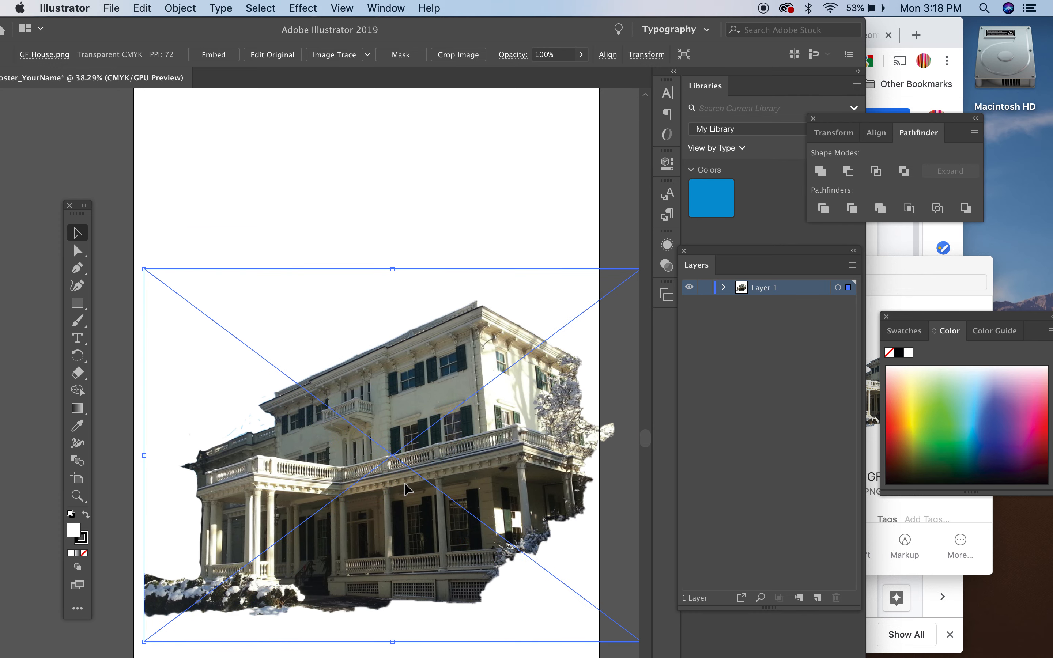
- Enlarge the mansion image proportionally from its lower-right corner to about 63 PPI, extending past the artboard's right edge
scroll(405, 484, right, 6)
scroll(404, 484, down, 3)
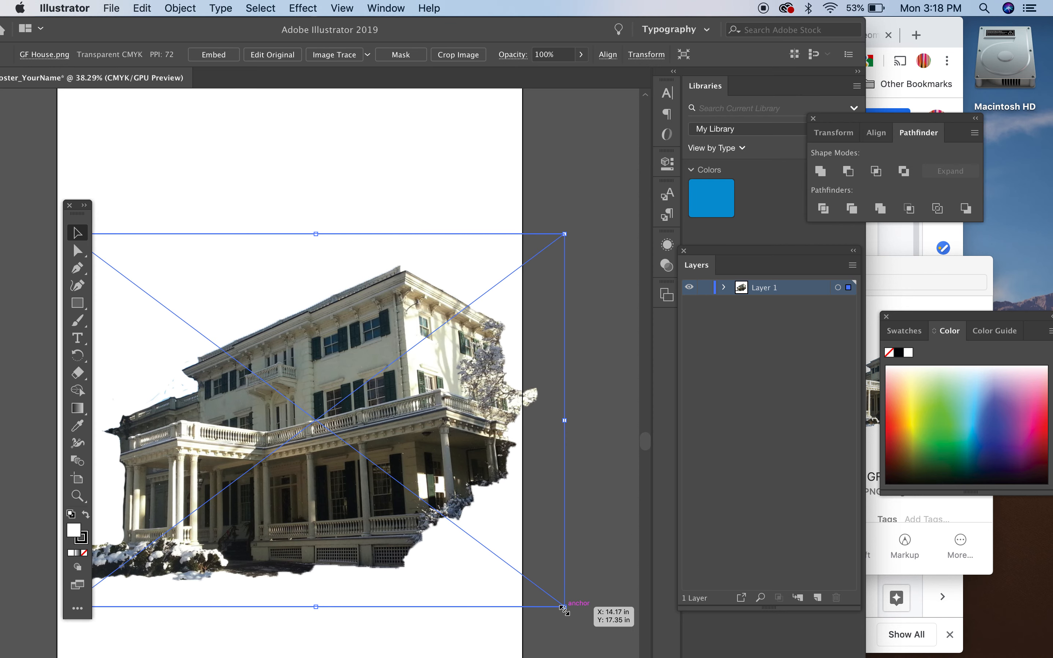
drag(563, 608, 643, 656)
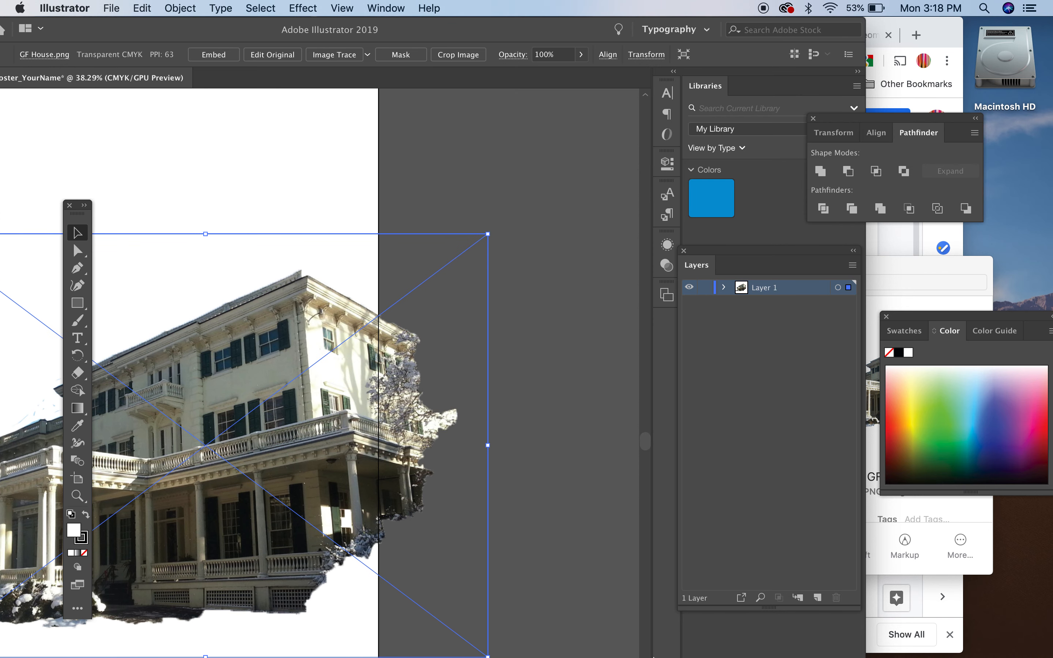
scroll(261, 472, left, 17)
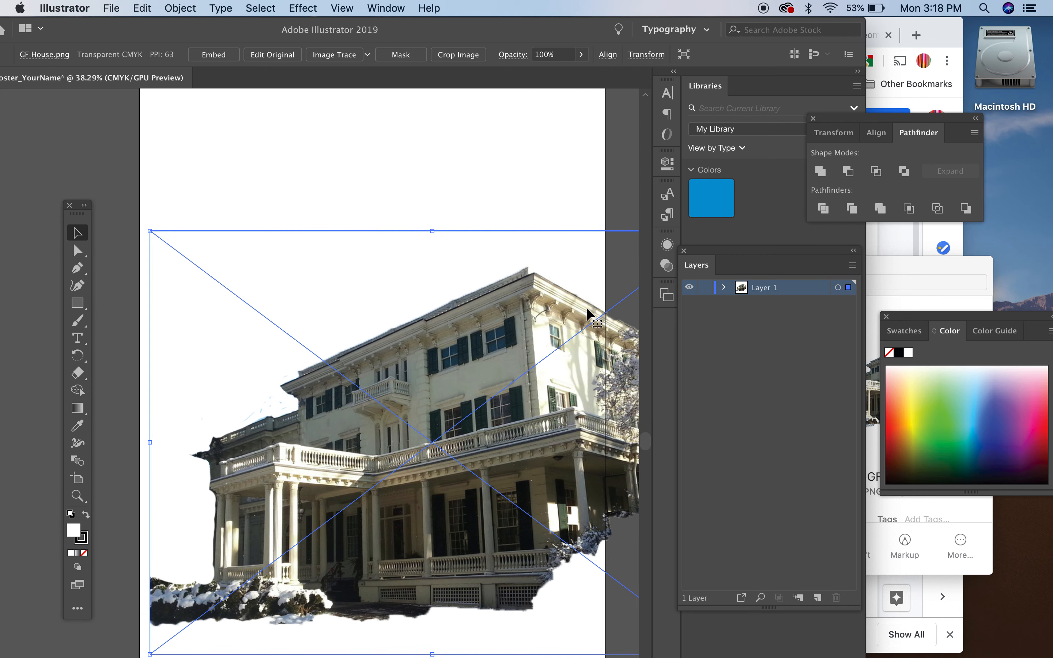
- Move the mansion image slightly up and left so its left side meets the artboard's left edge, and deselect it
mouse_move(495, 334)
mouse_down()
mouse_move(473, 339)
mouse_move(483, 324)
mouse_up()
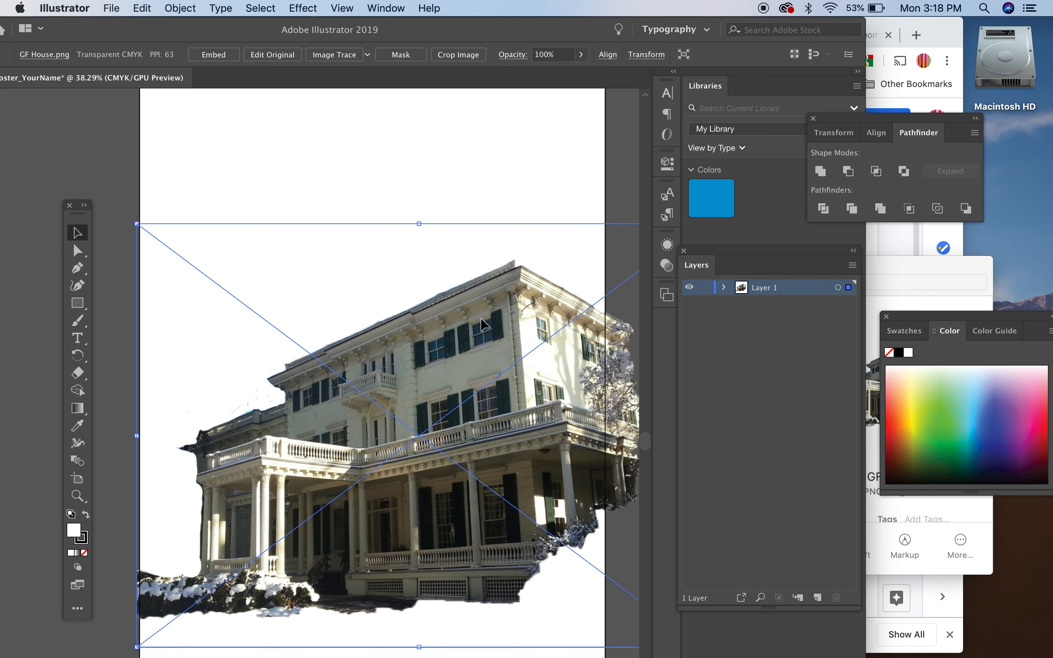
click(337, 141)
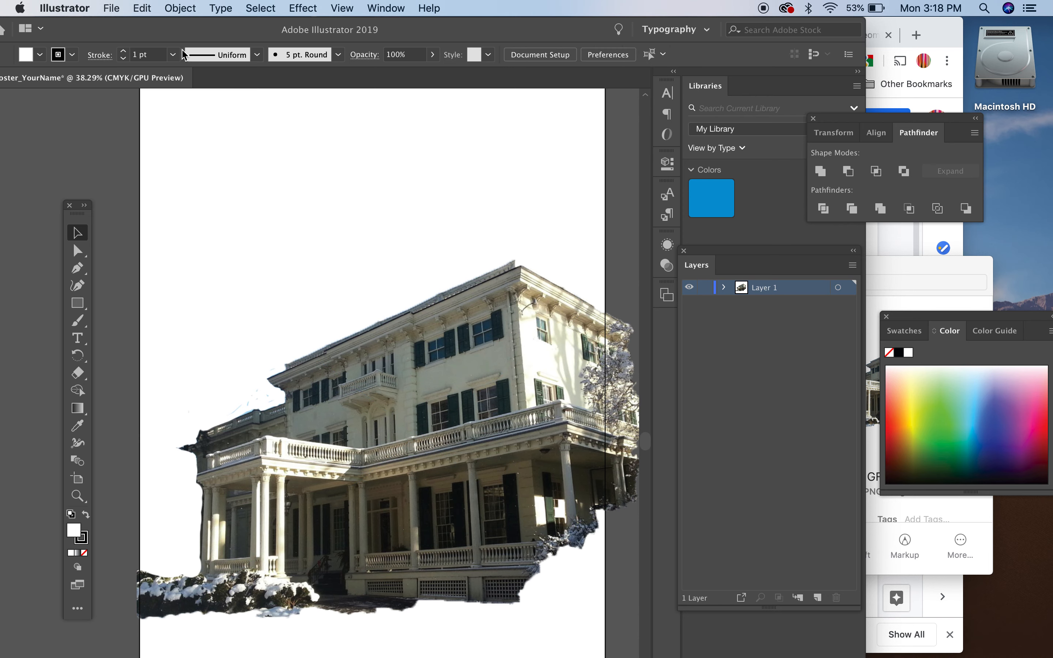
- Save the poster as GlenFoerdPoster_YourName.ai in Adobe Illustrator format in the Desktop's ASSIGNMENT IDEAS/GRAPHIC folder, accepting the save options
click(122, 7)
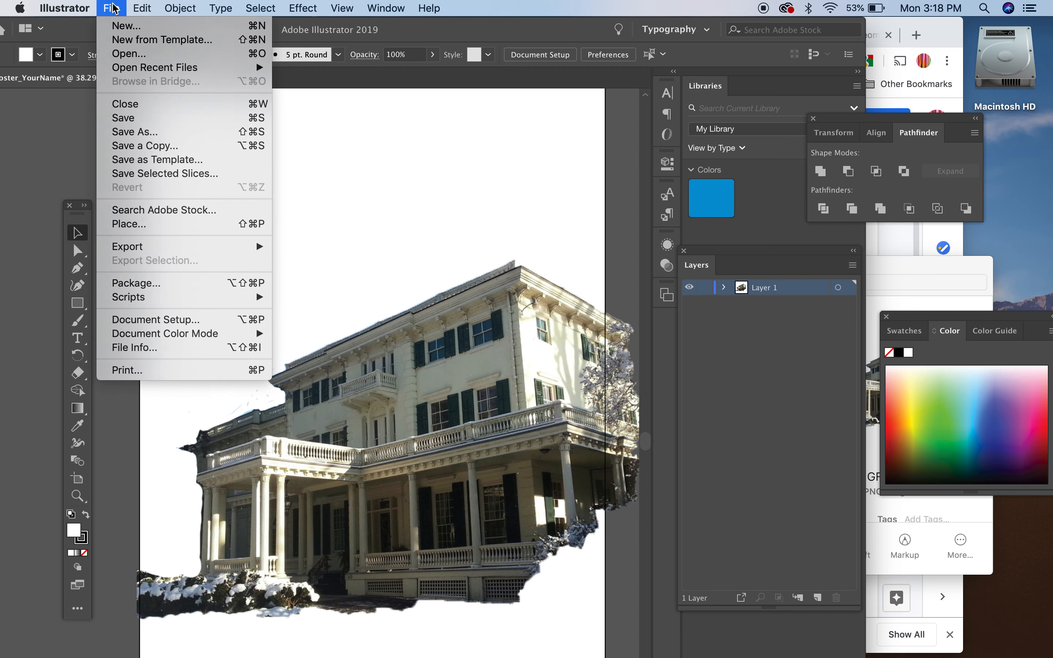
click(135, 132)
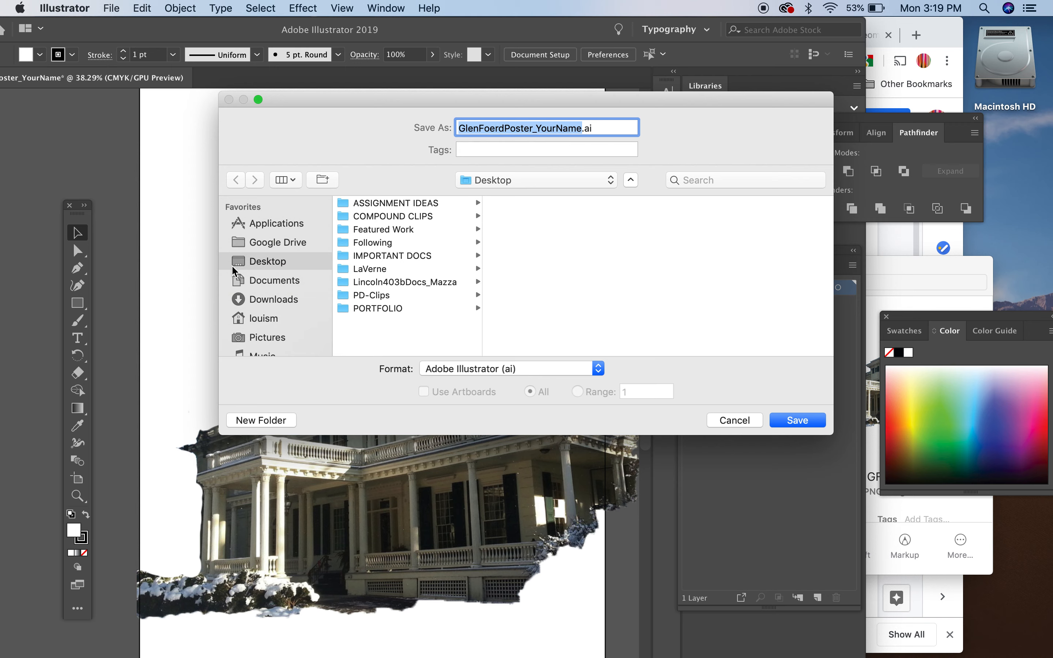
click(375, 205)
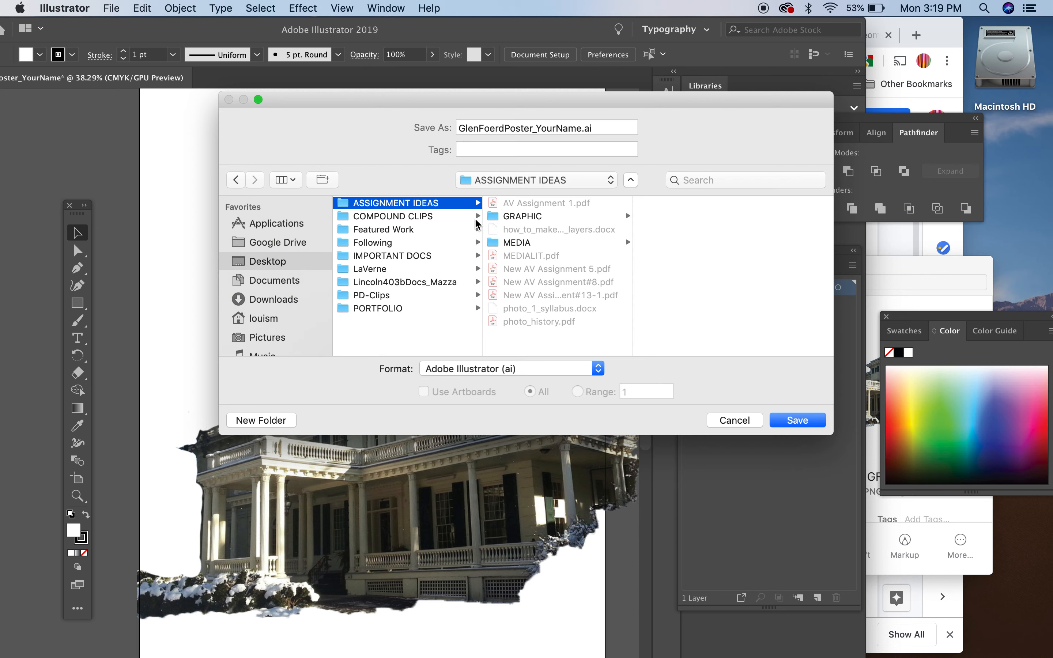
click(503, 218)
click(780, 420)
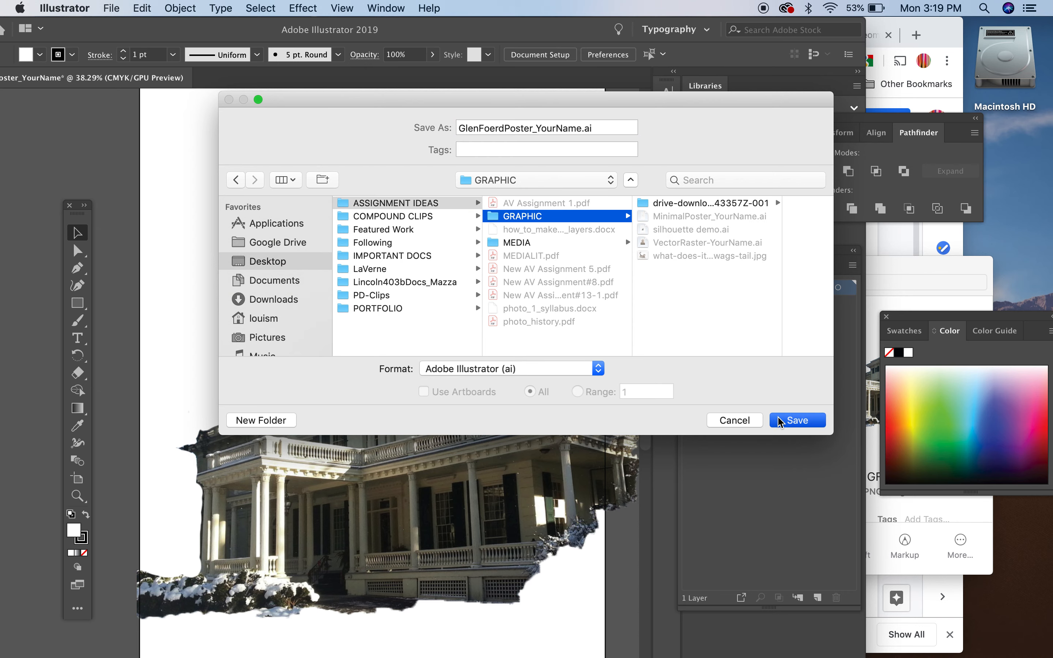
click(600, 531)
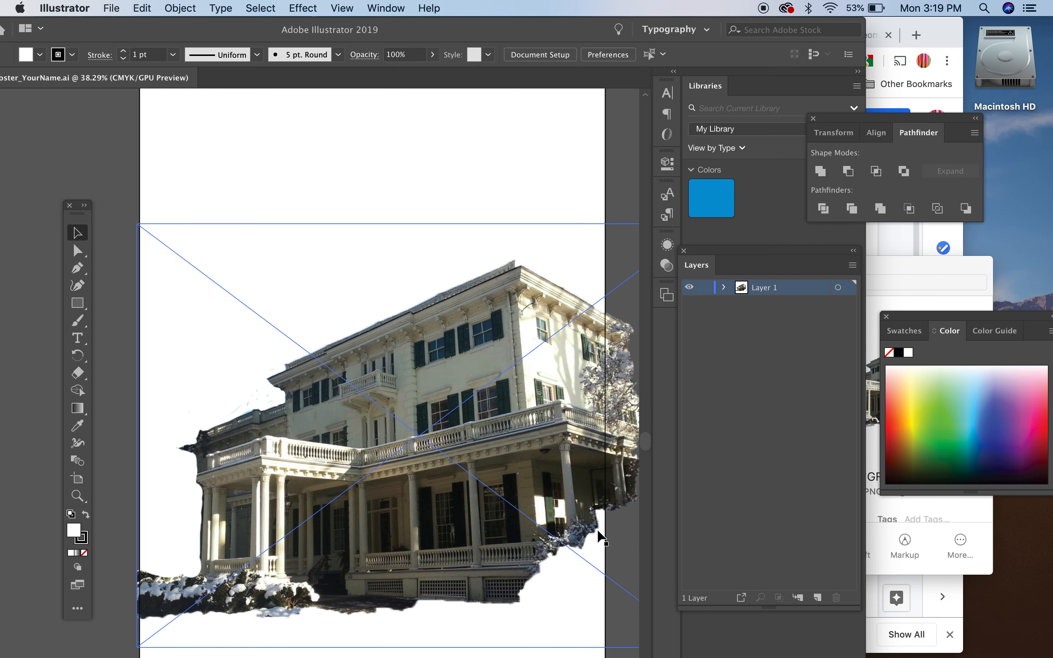